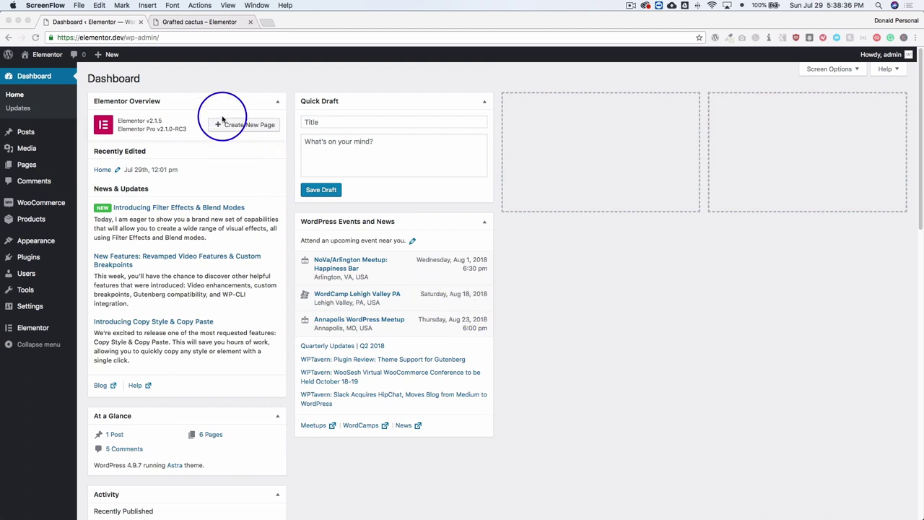
Examine the live Grafted cactus product page, from the product image and details down to the related products and footer.
{"action": "left_click", "coordinate": [203, 80]}
{"action": "left_click", "coordinate": [199, 22]}
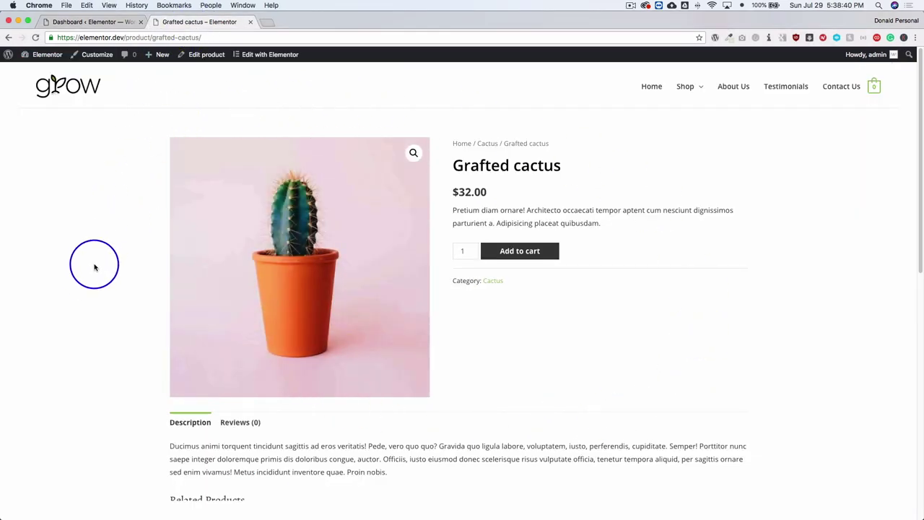
{"action": "scroll", "coordinate": [93, 266], "scroll_direction": "down", "scroll_amount": 2}
{"action": "scroll", "coordinate": [94, 267], "scroll_direction": "down", "scroll_amount": 5}
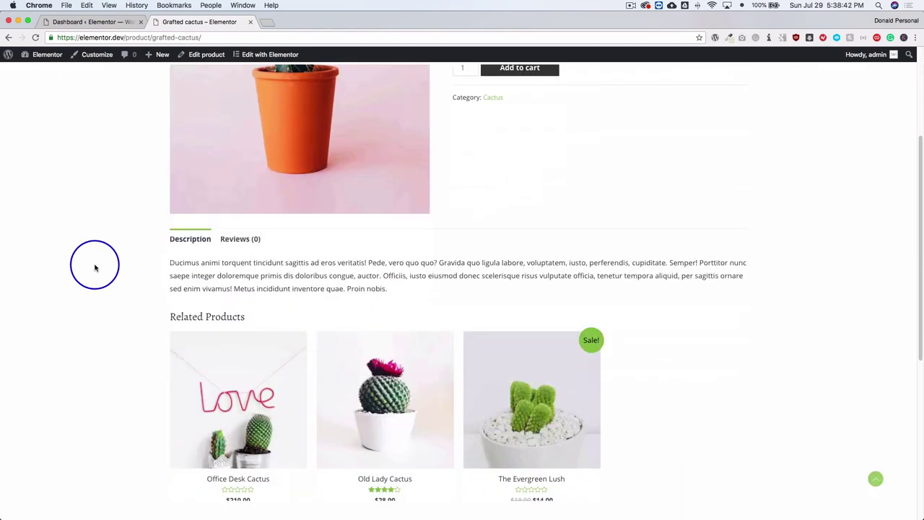
{"action": "scroll", "coordinate": [94, 267], "scroll_direction": "down", "scroll_amount": 4}
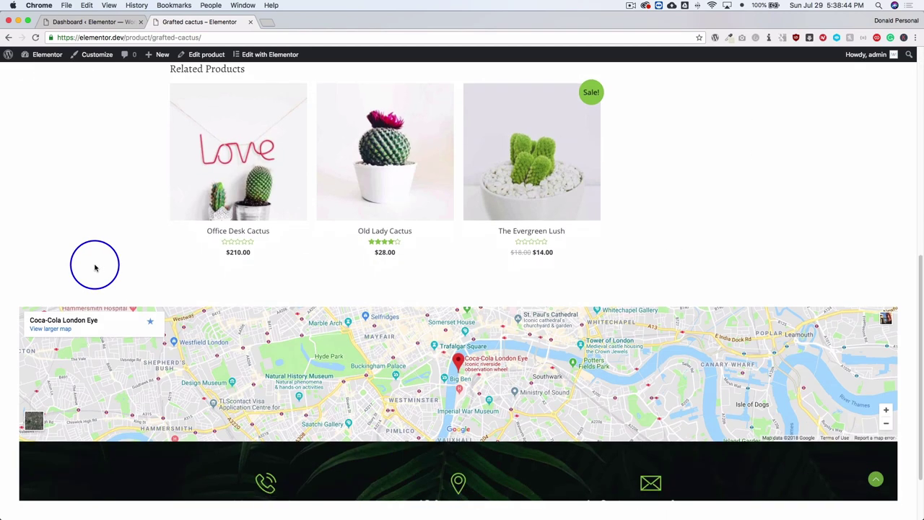
{"action": "scroll", "coordinate": [96, 269], "scroll_direction": "up", "scroll_amount": 10}
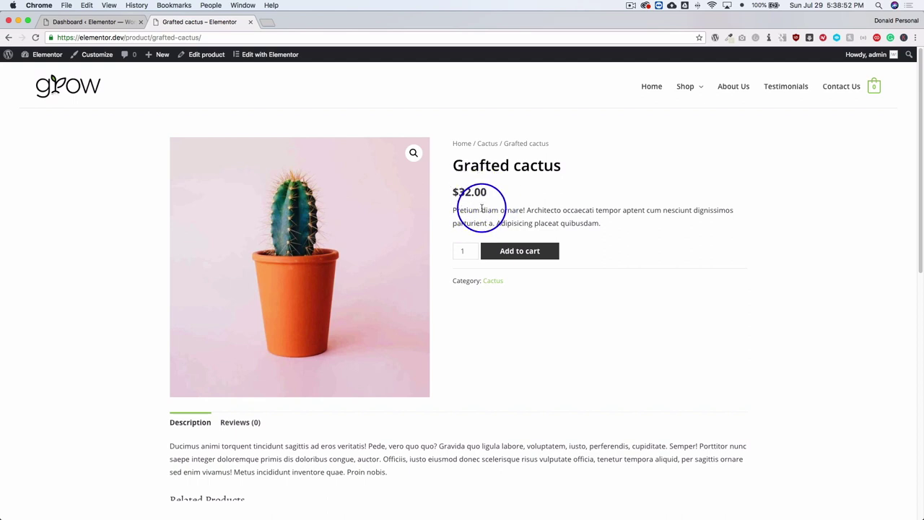
{"action": "scroll", "coordinate": [490, 211], "scroll_direction": "down", "scroll_amount": 4}
{"action": "scroll", "coordinate": [281, 318], "scroll_direction": "down", "scroll_amount": 2}
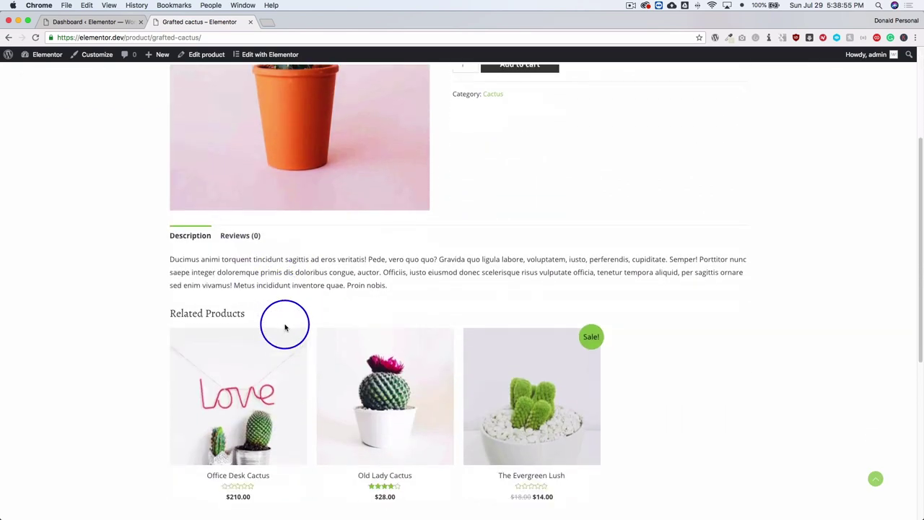
Open Elementor's My Templates list in the WordPress dashboard.
{"action": "left_click", "coordinate": [90, 23]}
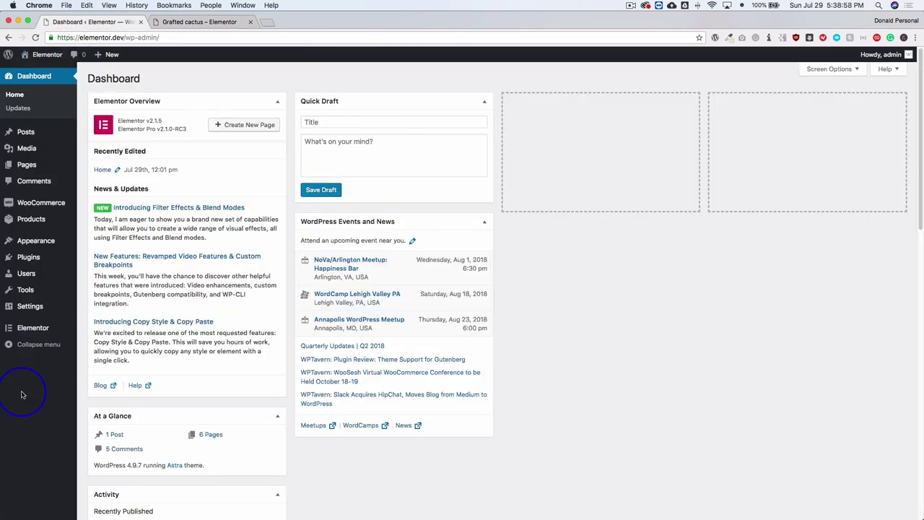
{"action": "mouse_move", "coordinate": [39, 330]}
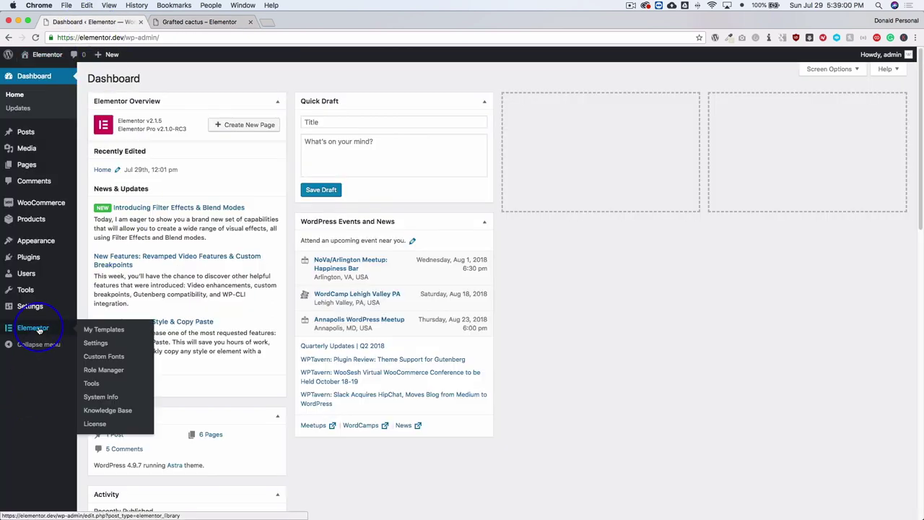
{"action": "left_click", "coordinate": [106, 331]}
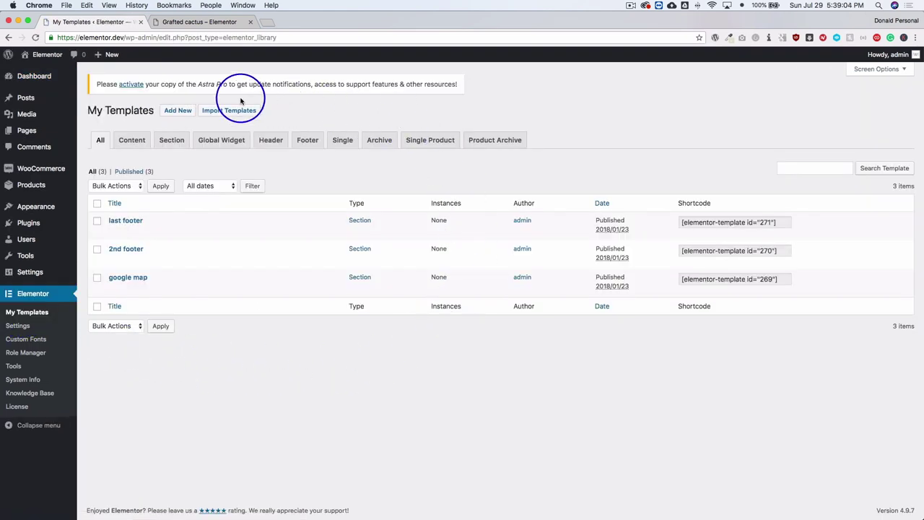
Create a template of type Single Product named "Single Product" and dismiss the template library to reach the blank canvas.
{"action": "left_click", "coordinate": [184, 110]}
{"action": "left_click", "coordinate": [516, 274]}
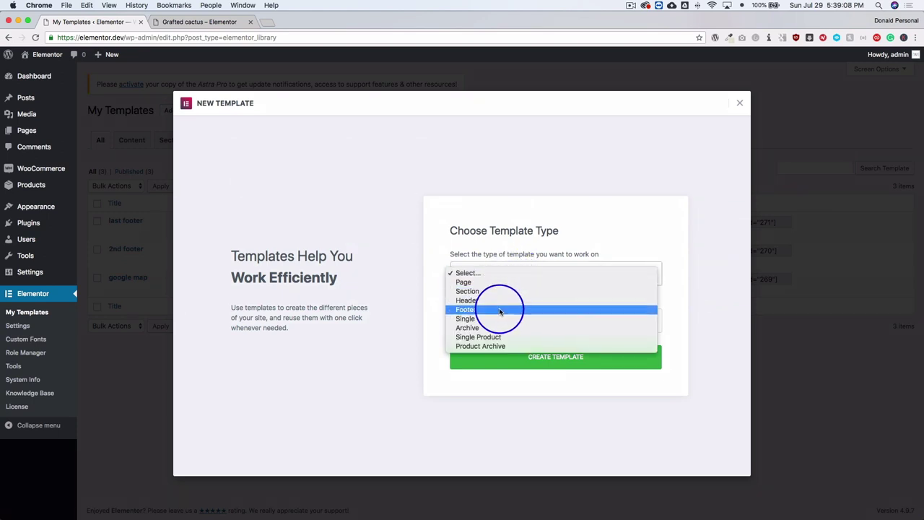
{"action": "left_click", "coordinate": [479, 337]}
{"action": "left_click", "coordinate": [492, 326]}
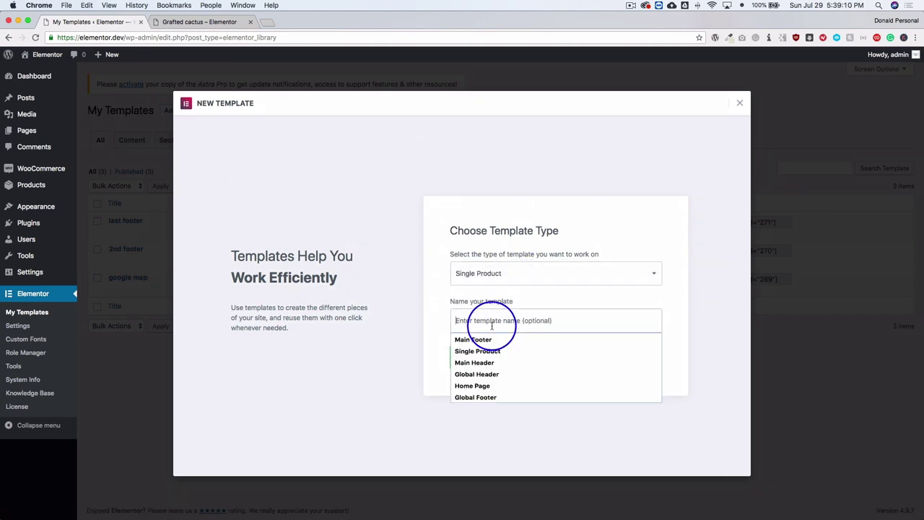
{"action": "type", "text": "Single"}
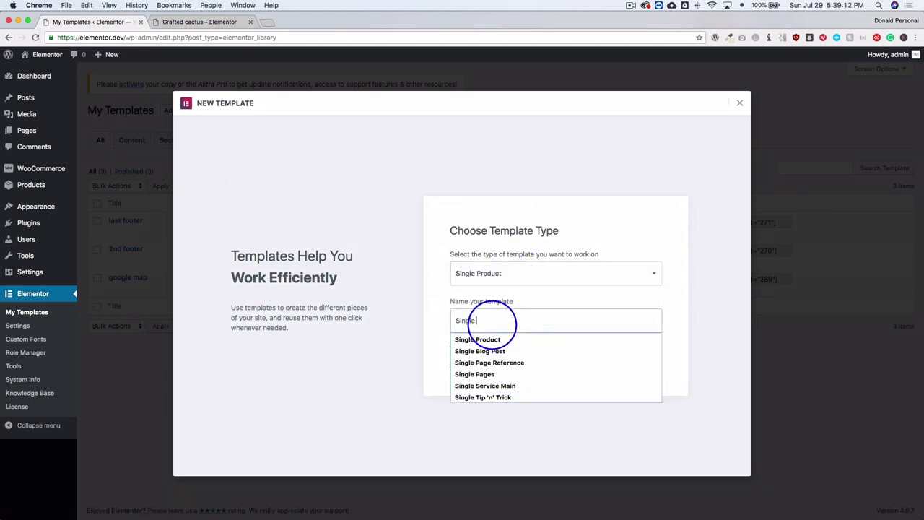
{"action": "type", "text": " Product"}
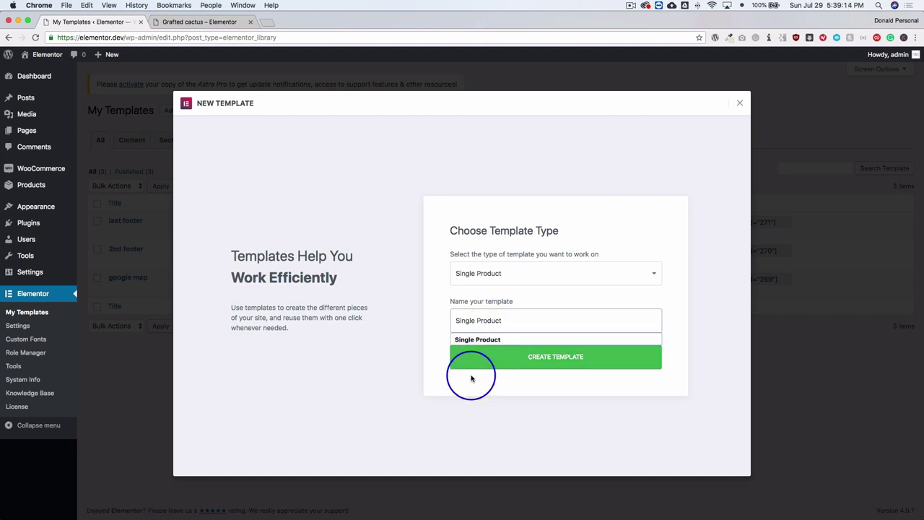
{"action": "left_click", "coordinate": [466, 366]}
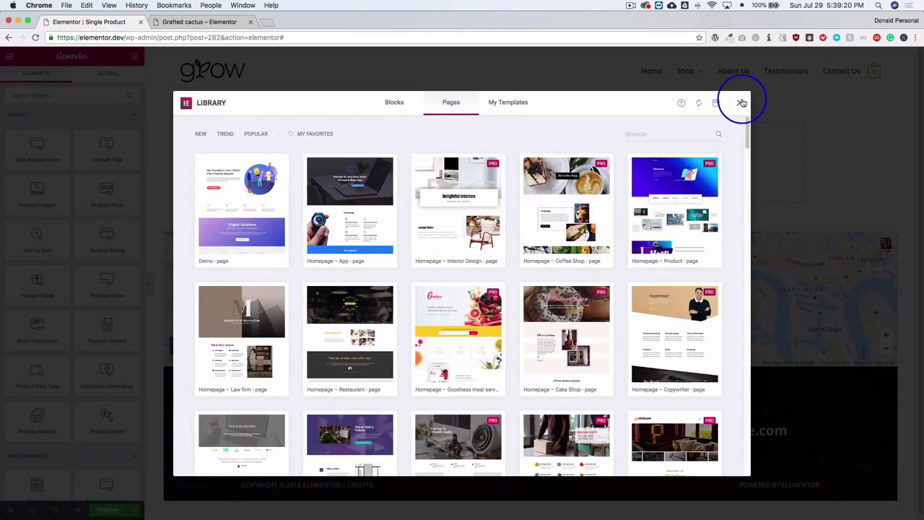
{"action": "left_click", "coordinate": [742, 103]}
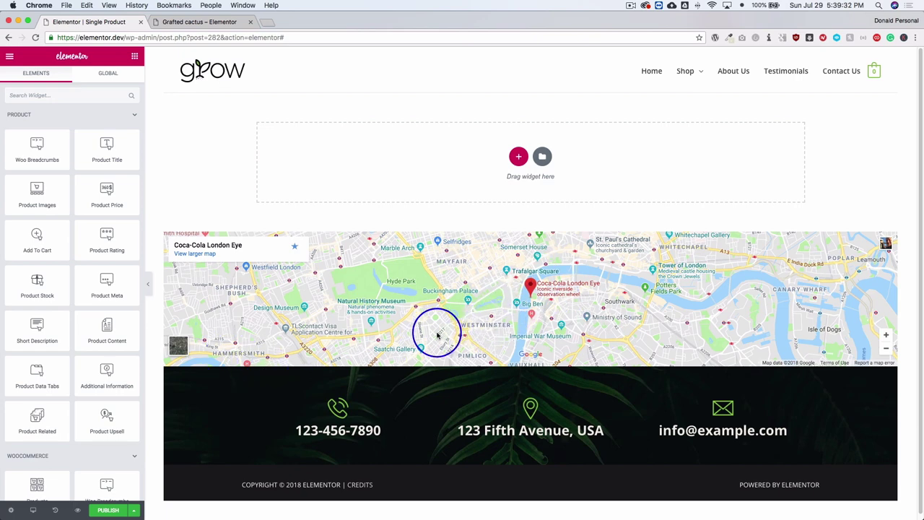
Compare with the live product page and add a two-column section with a one-third and two-thirds structure.
{"action": "left_click", "coordinate": [519, 157]}
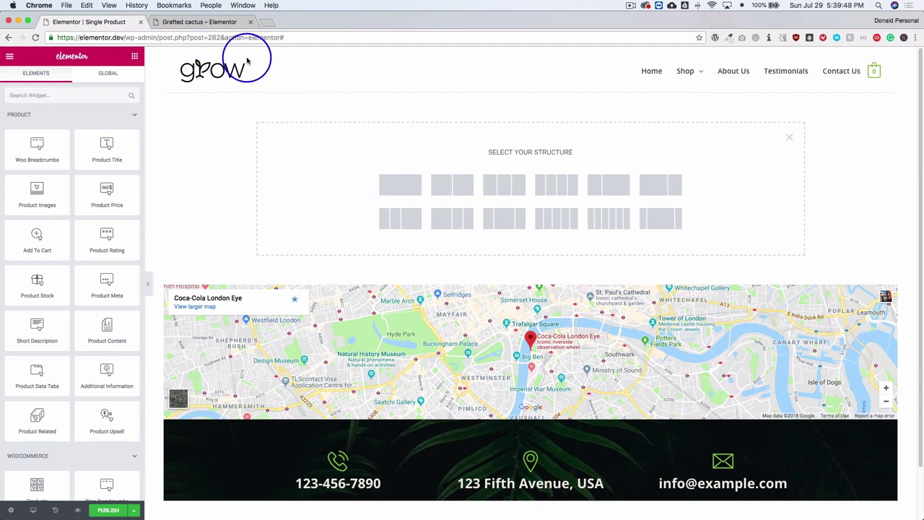
{"action": "left_click", "coordinate": [210, 22]}
{"action": "scroll", "coordinate": [295, 132], "scroll_direction": "up", "scroll_amount": 5}
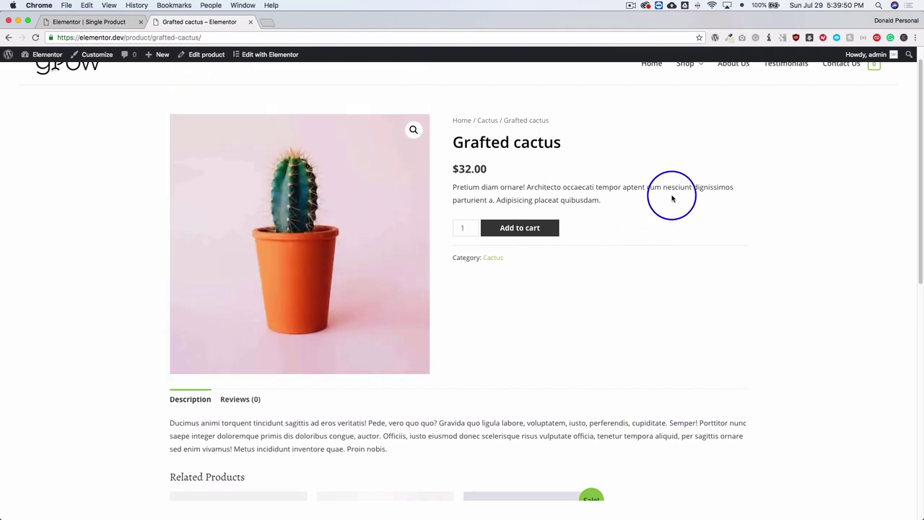
{"action": "scroll", "coordinate": [610, 207], "scroll_direction": "down", "scroll_amount": 1}
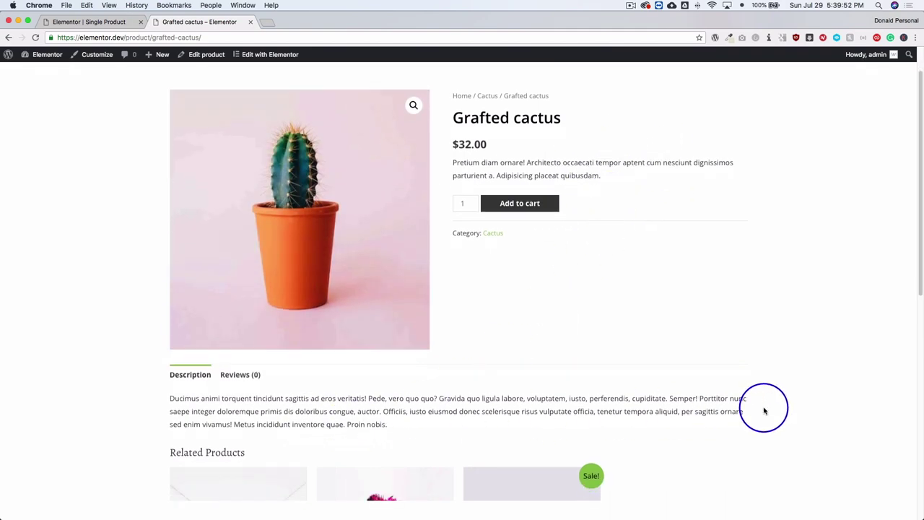
{"action": "left_click", "coordinate": [123, 22]}
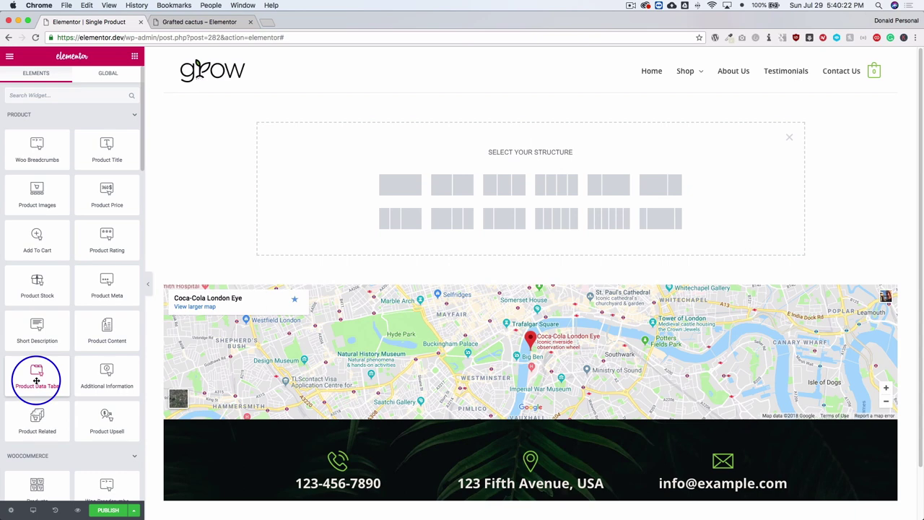
{"action": "left_click", "coordinate": [191, 22]}
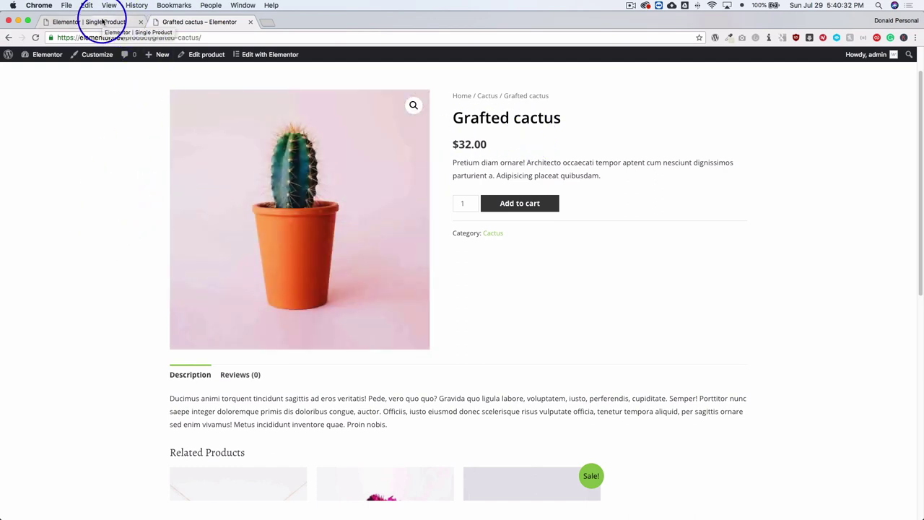
{"action": "left_click", "coordinate": [103, 21]}
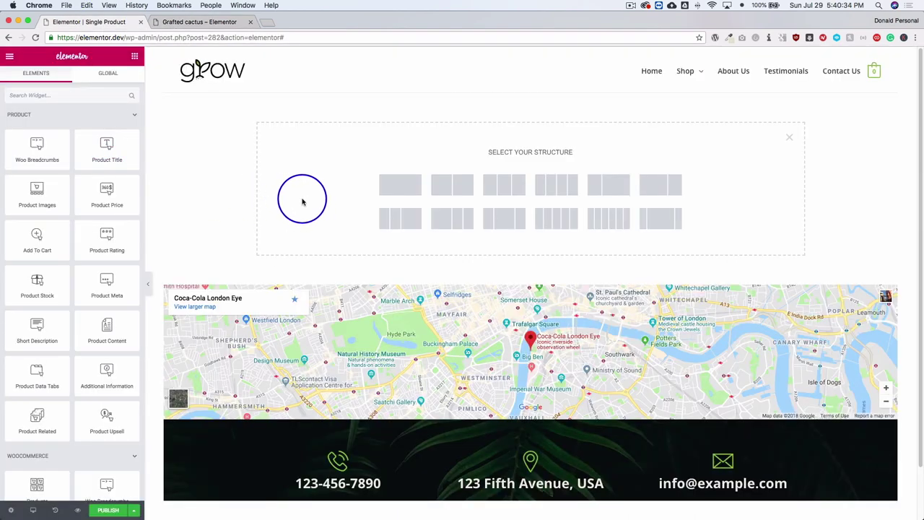
{"action": "left_click", "coordinate": [608, 186]}
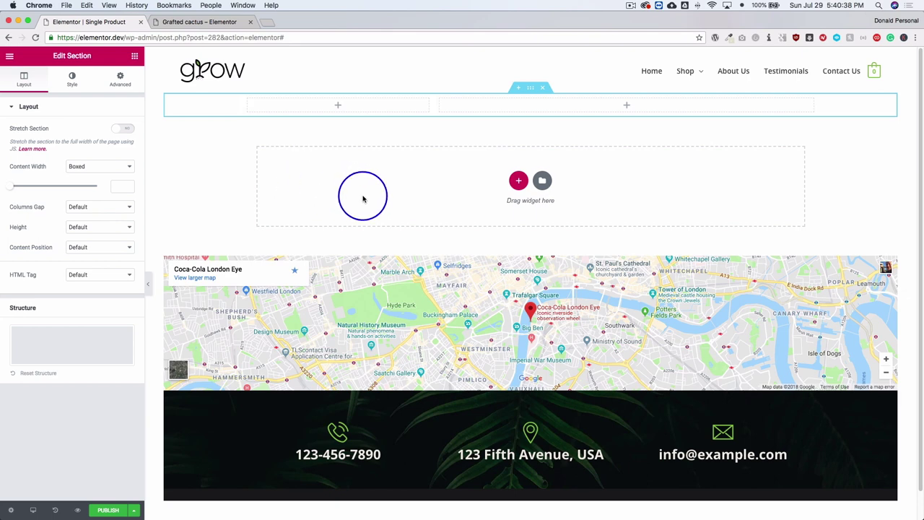
Place the Product Images widget in the section's narrow column and the Product Title widget directly above it.
{"action": "left_click", "coordinate": [133, 56]}
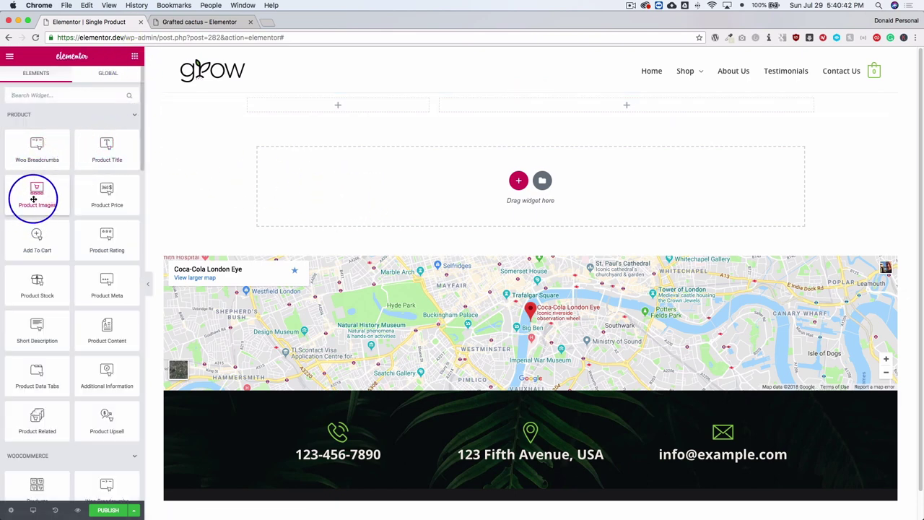
{"action": "left_click_drag", "start_coordinate": [37, 205], "coordinate": [313, 105]}
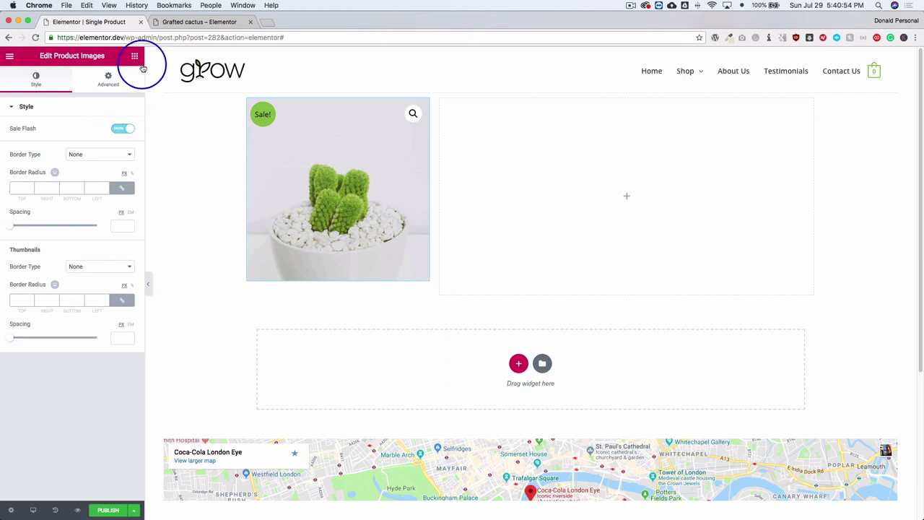
{"action": "left_click", "coordinate": [135, 58]}
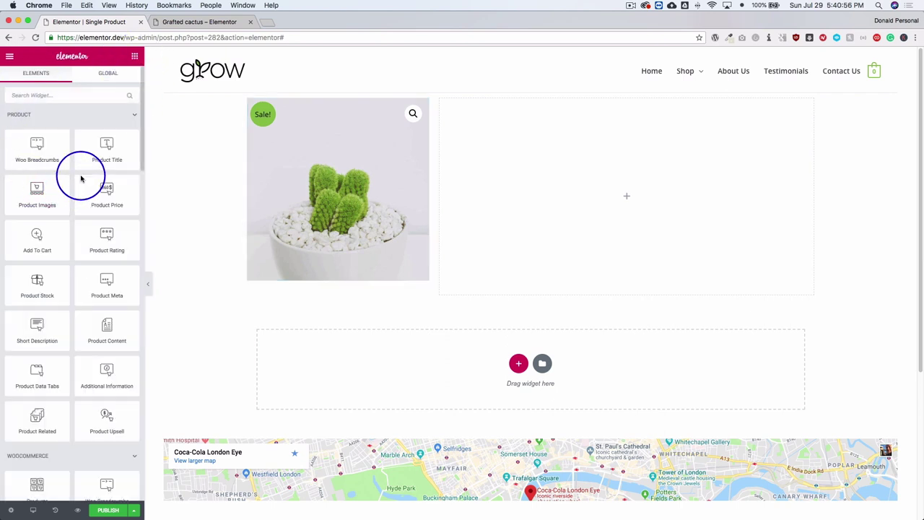
{"action": "left_click_drag", "start_coordinate": [102, 151], "coordinate": [541, 120]}
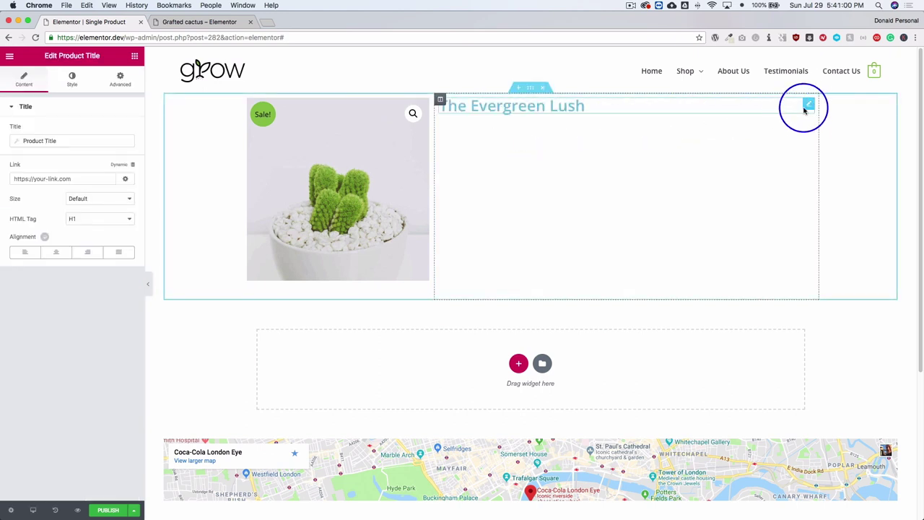
{"action": "left_click_drag", "start_coordinate": [809, 104], "coordinate": [282, 105]}
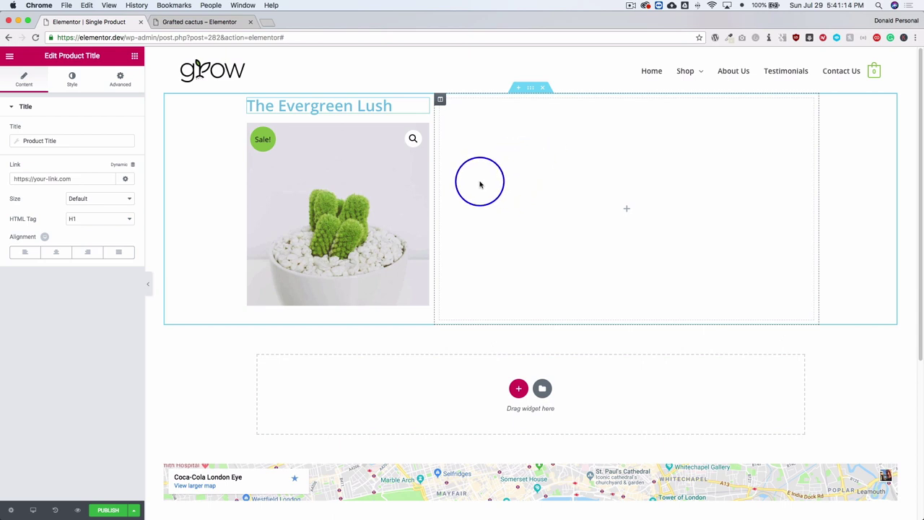
{"action": "mouse_move", "coordinate": [425, 107]}
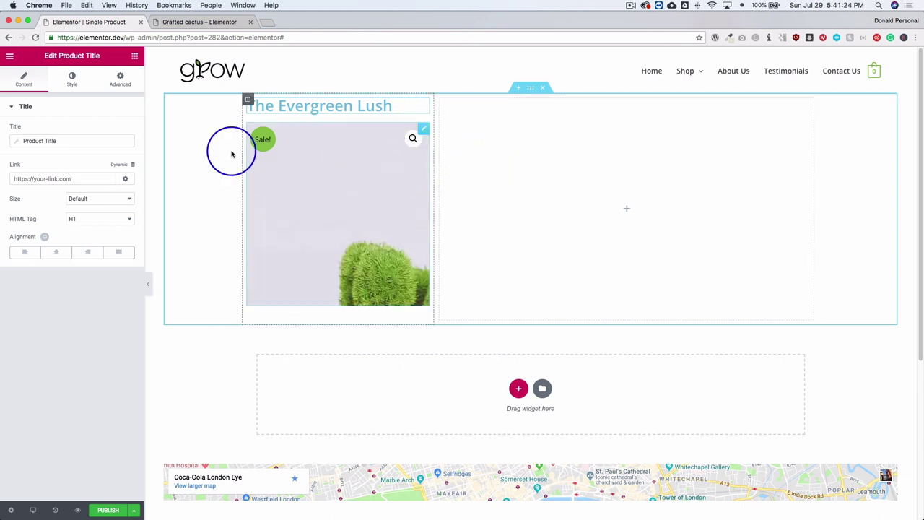
Set the text color of the product title widget to green.
{"action": "left_click", "coordinate": [134, 55]}
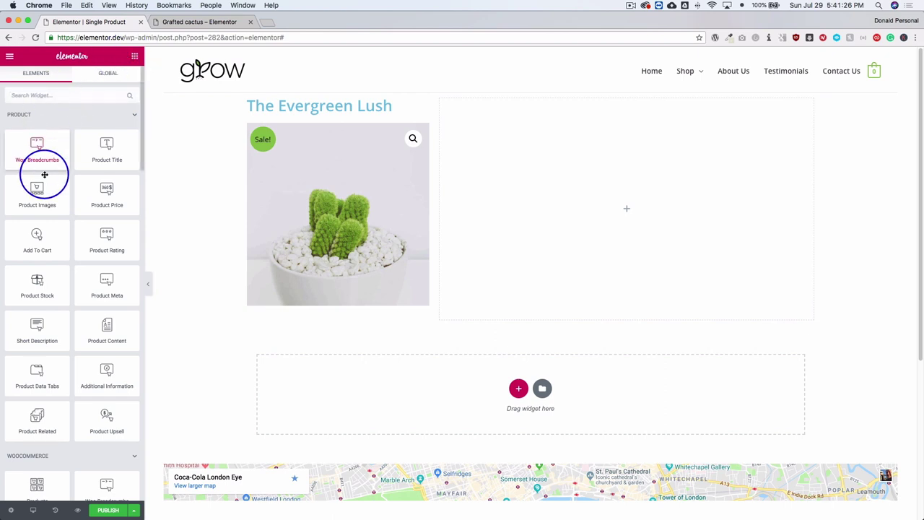
{"action": "left_click", "coordinate": [302, 105]}
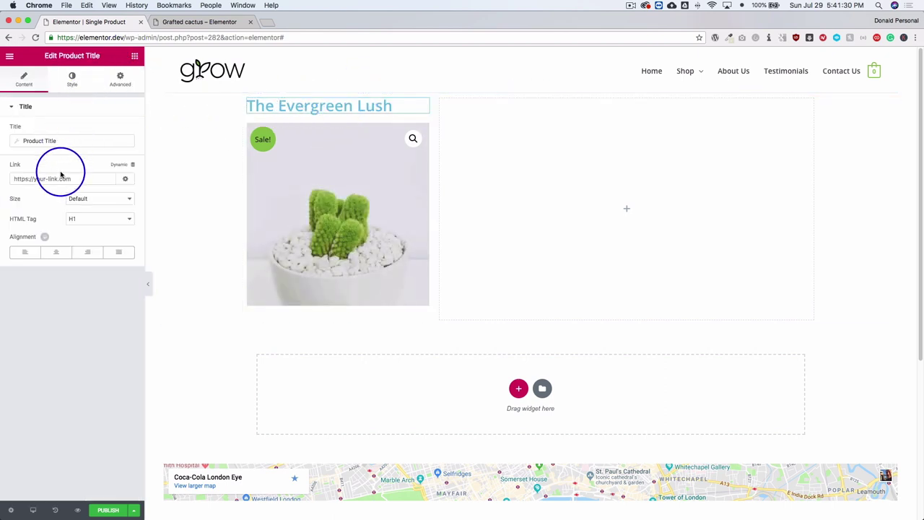
{"action": "left_click", "coordinate": [71, 78]}
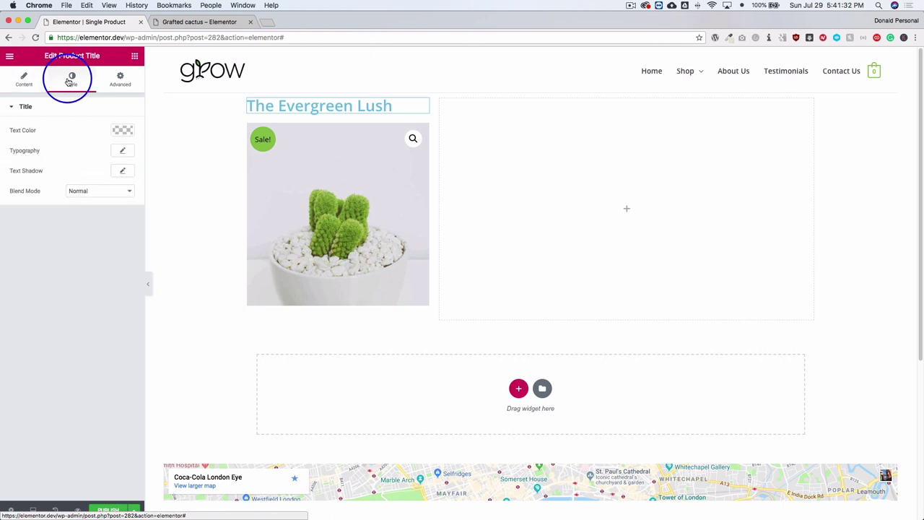
{"action": "left_click", "coordinate": [119, 131]}
{"action": "left_click", "coordinate": [54, 249]}
{"action": "left_click", "coordinate": [58, 295]}
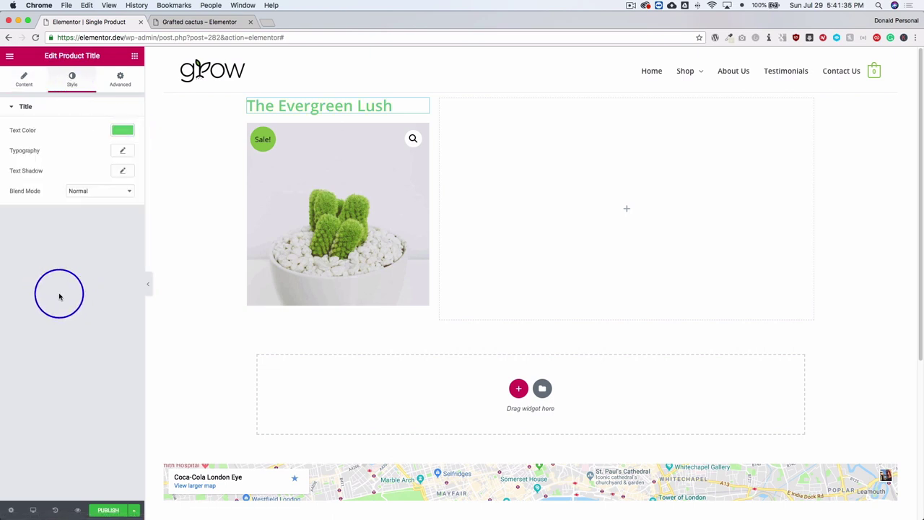
Set the product title's typography size to 26 px, keeping the default font family.
{"action": "left_click", "coordinate": [120, 152]}
{"action": "left_click_drag", "start_coordinate": [19, 212], "coordinate": [27, 212]}
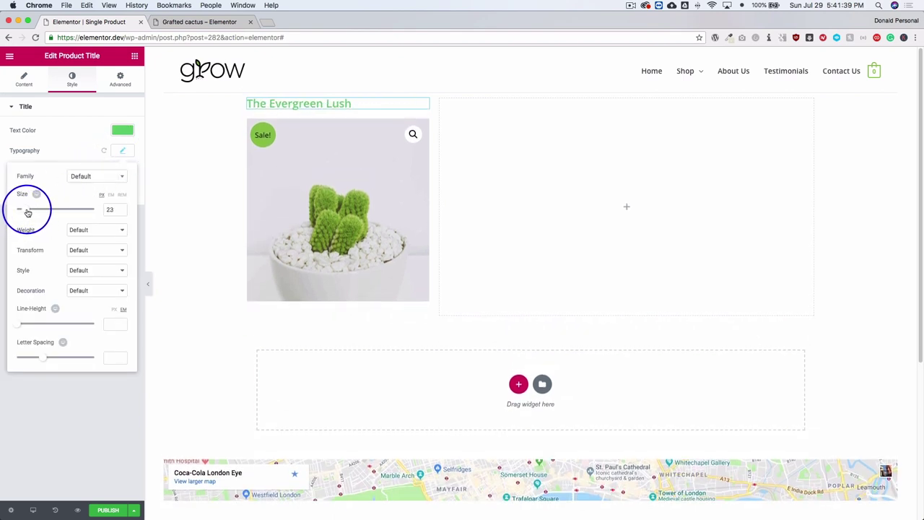
{"action": "left_click", "coordinate": [106, 177]}
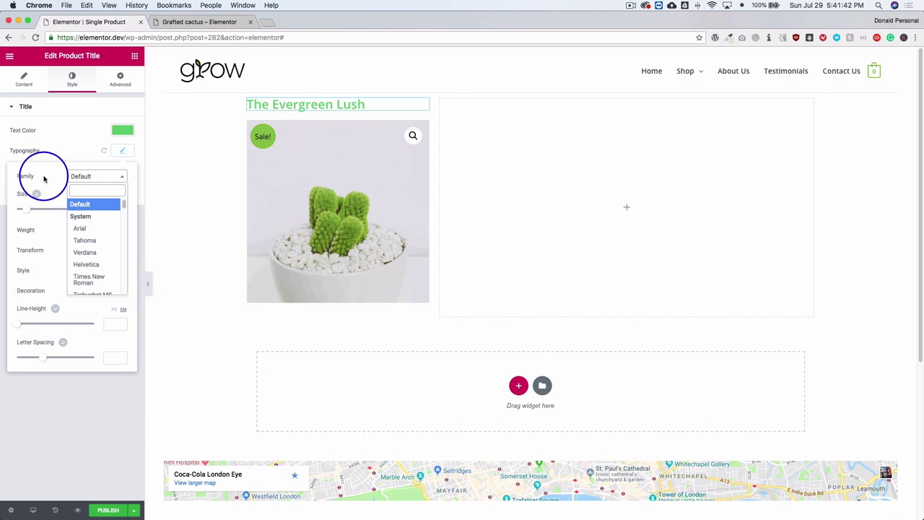
{"action": "left_click", "coordinate": [46, 180]}
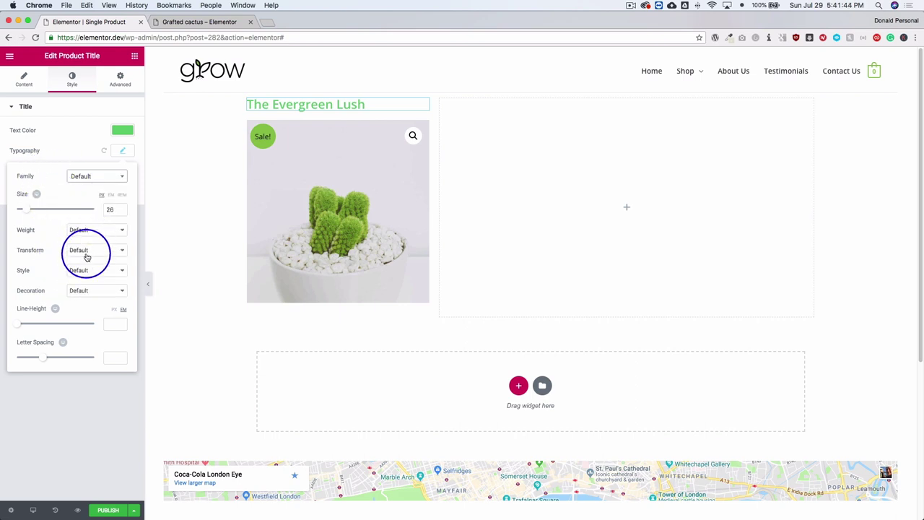
{"action": "left_click", "coordinate": [64, 408]}
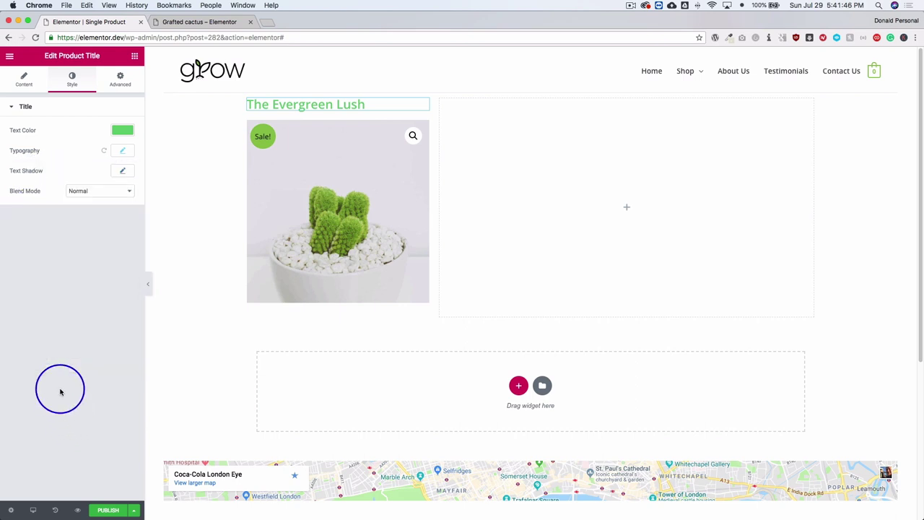
Place the Short Description widget in the section's wide column and set its typography size to 16 px.
{"action": "left_click", "coordinate": [135, 55]}
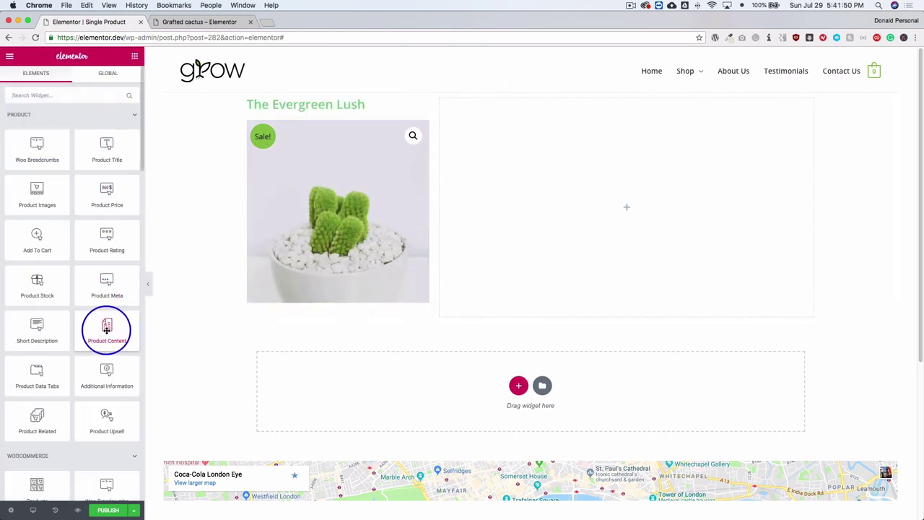
{"action": "left_click_drag", "start_coordinate": [46, 345], "coordinate": [542, 108]}
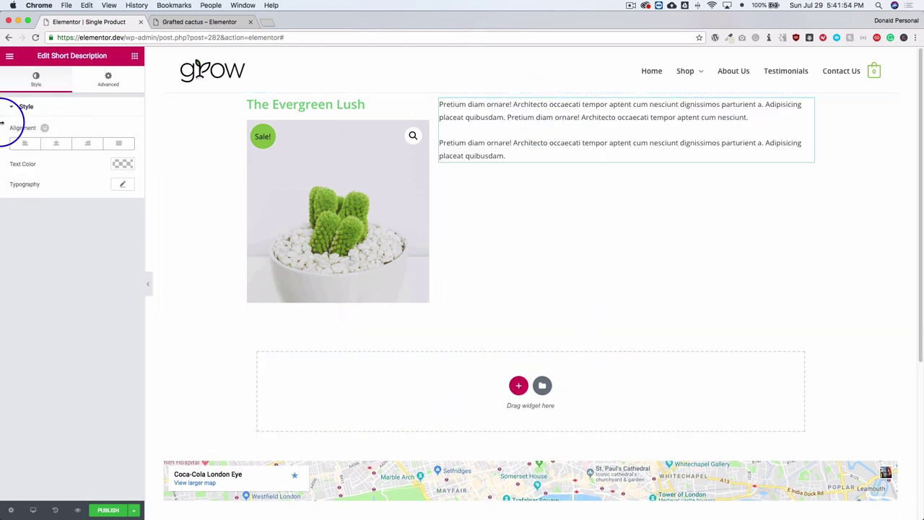
{"action": "left_click", "coordinate": [120, 187]}
{"action": "left_click_drag", "start_coordinate": [17, 243], "coordinate": [24, 246]}
{"action": "left_click", "coordinate": [113, 244]}
{"action": "key", "text": "Down"}
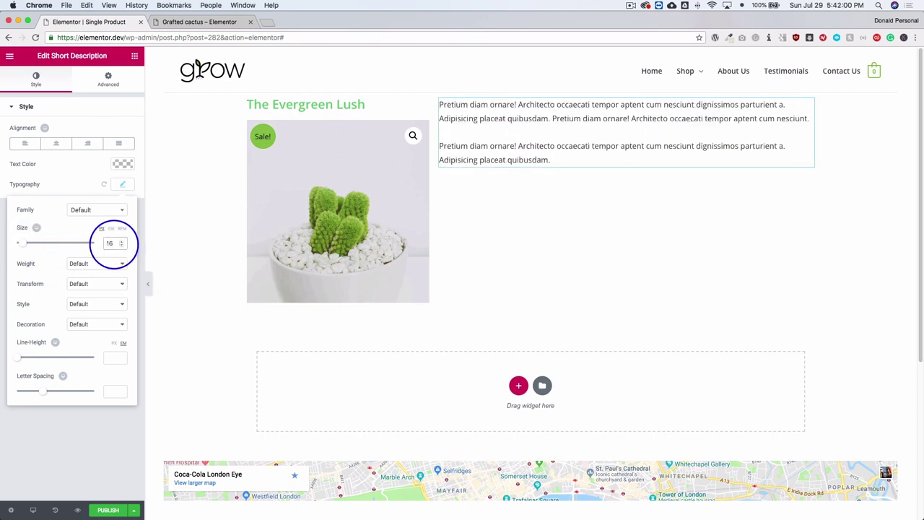
Give the short description widget a classic background with the light grey color #f4f4f4.
{"action": "left_click", "coordinate": [112, 80]}
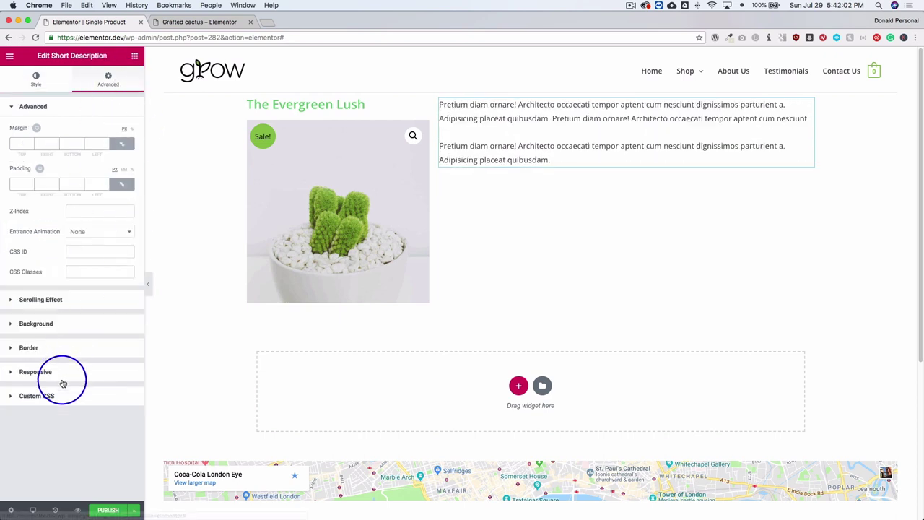
{"action": "left_click", "coordinate": [45, 324]}
{"action": "left_click", "coordinate": [83, 200]}
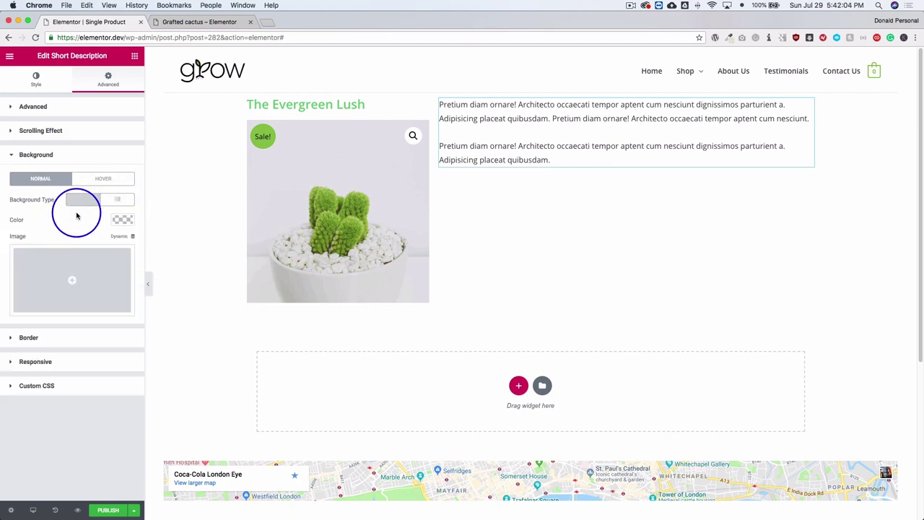
{"action": "left_click", "coordinate": [122, 221]}
{"action": "type", "text": "#f4f4f4"}
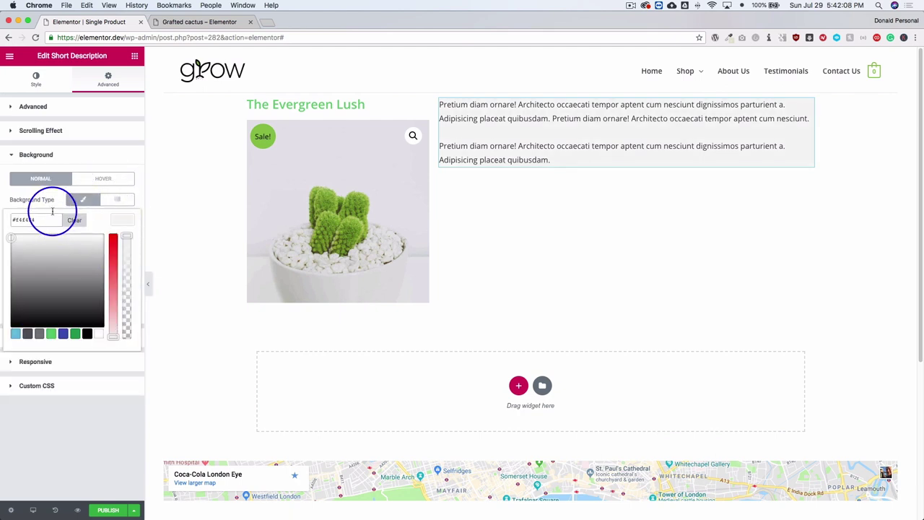
Set the short description widget's padding to 20 px on all four sides with the values linked.
{"action": "left_click", "coordinate": [65, 109]}
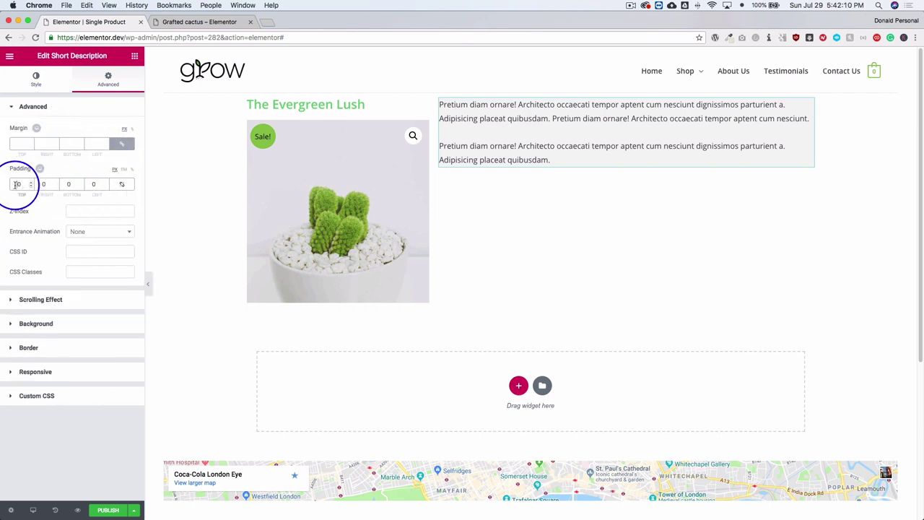
{"action": "left_click", "coordinate": [114, 186]}
{"action": "left_click", "coordinate": [19, 184]}
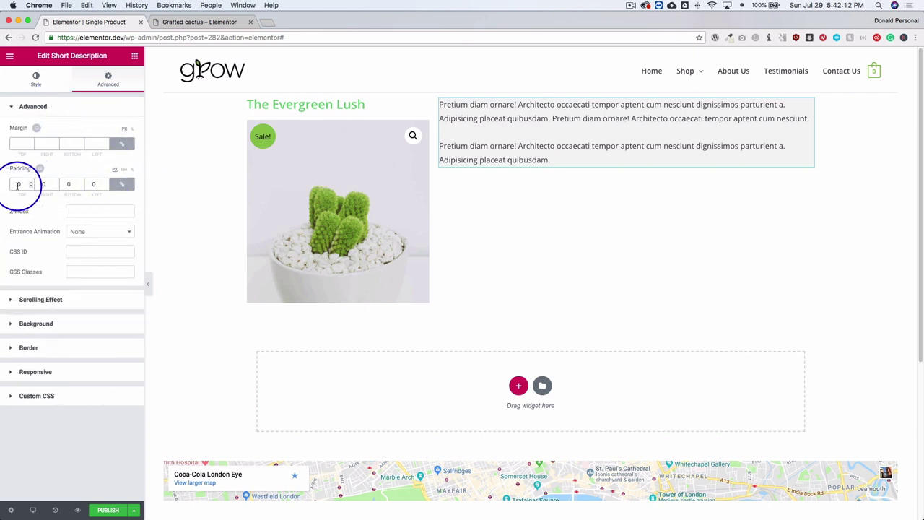
{"action": "type", "text": "20"}
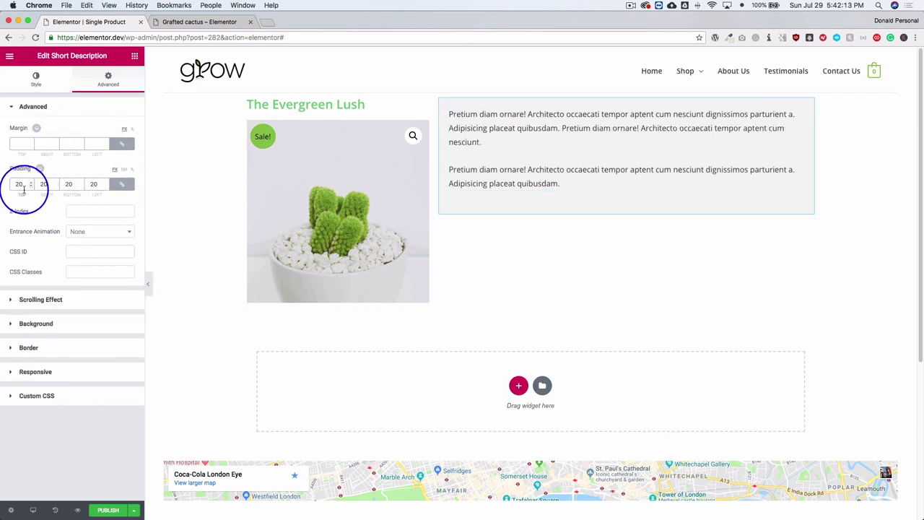
Place the Product Price widget below the short description and the Add To Cart widget below the product image.
{"action": "left_click", "coordinate": [133, 58]}
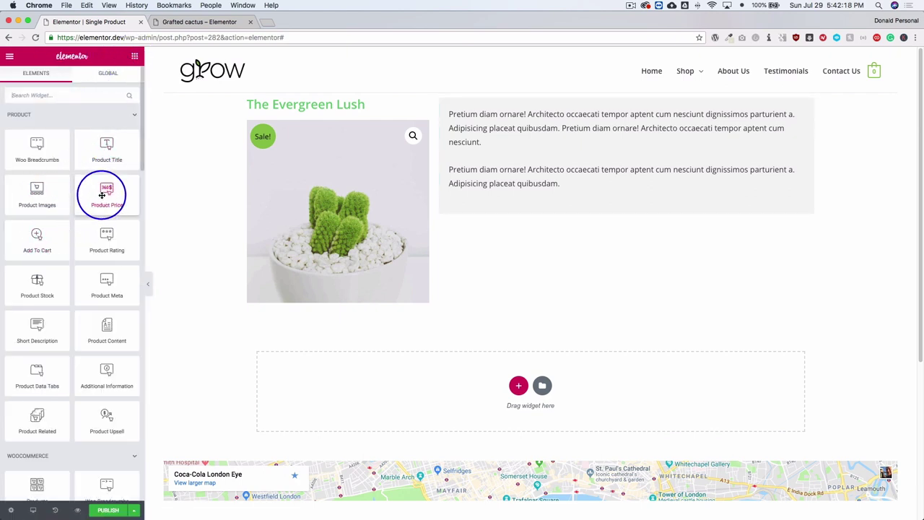
{"action": "left_click_drag", "start_coordinate": [106, 191], "coordinate": [505, 213]}
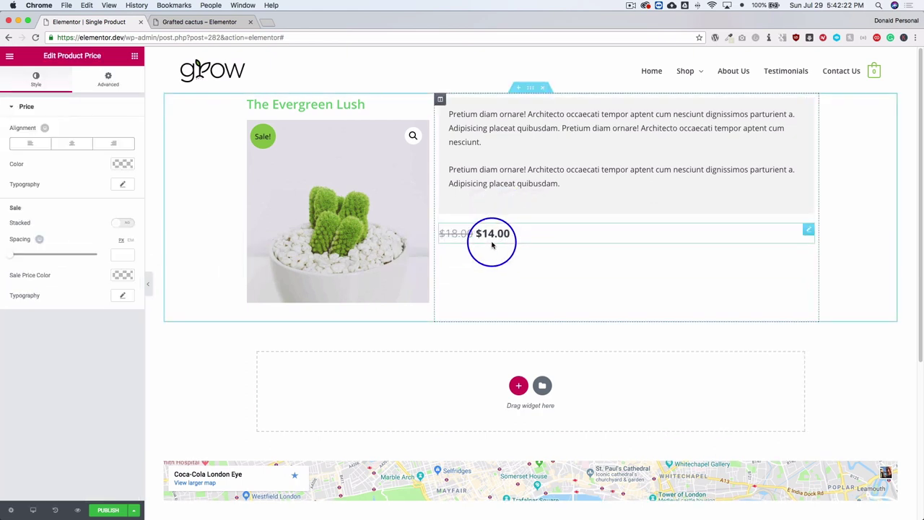
{"action": "left_click", "coordinate": [135, 56]}
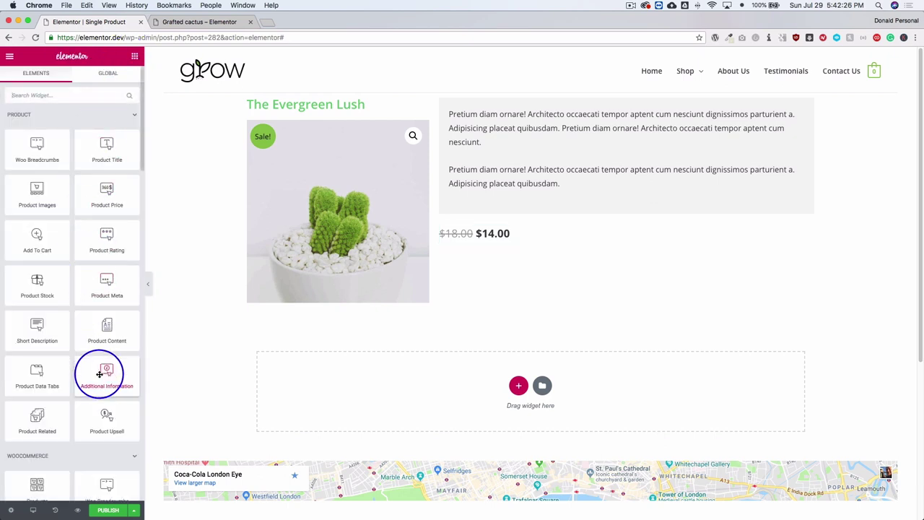
{"action": "left_click_drag", "start_coordinate": [37, 232], "coordinate": [285, 305]}
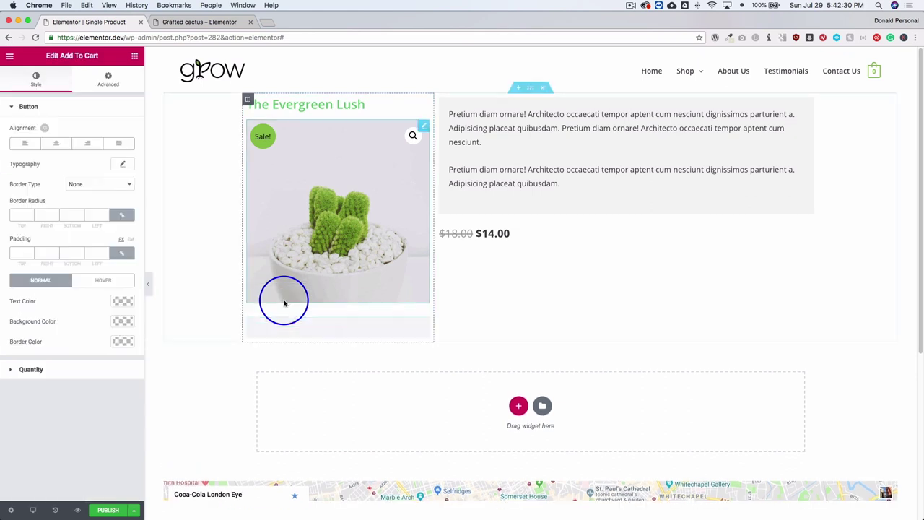
Compare the alignment options for the Add To Cart button and set it to Justified.
{"action": "left_click", "coordinate": [60, 148]}
{"action": "left_click", "coordinate": [121, 144]}
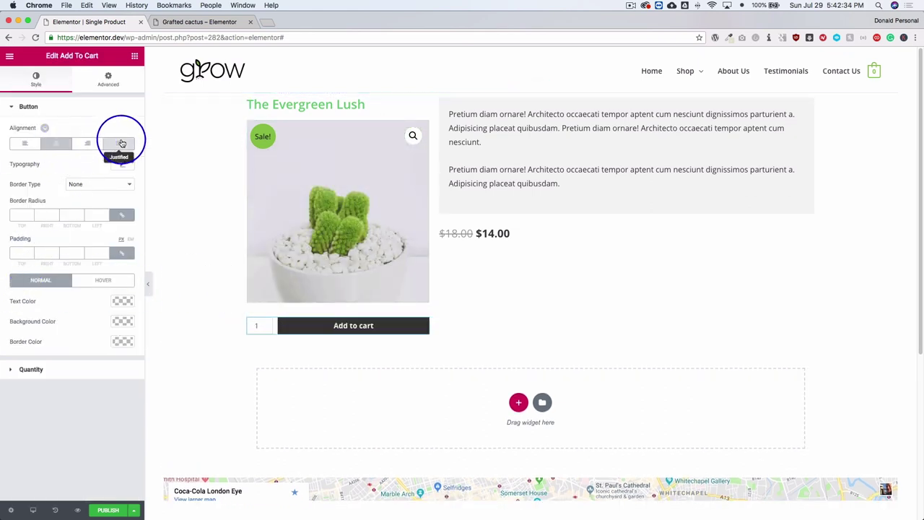
{"action": "left_click", "coordinate": [87, 144]}
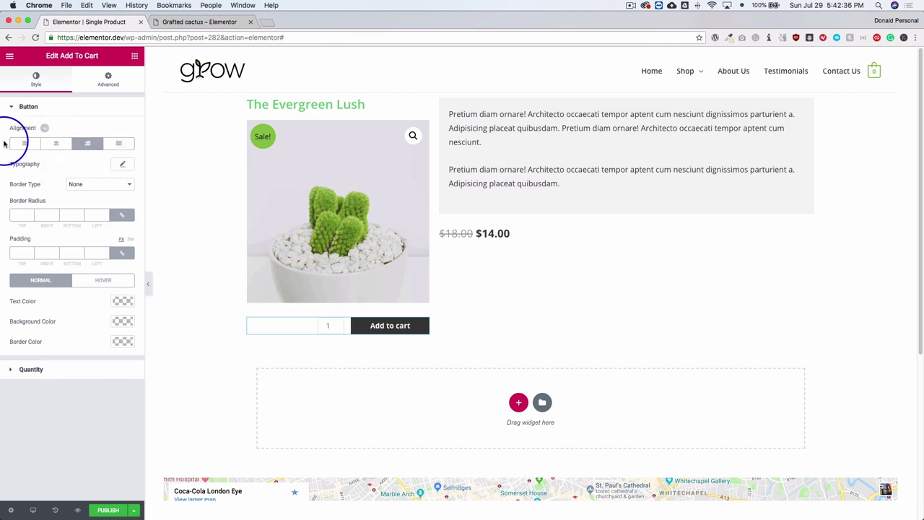
{"action": "left_click", "coordinate": [52, 146]}
{"action": "left_click", "coordinate": [27, 144]}
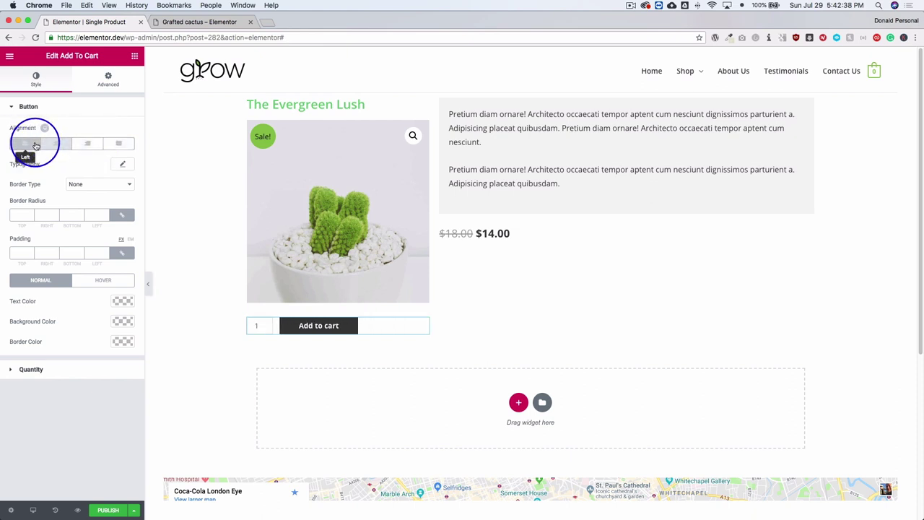
{"action": "left_click", "coordinate": [116, 147]}
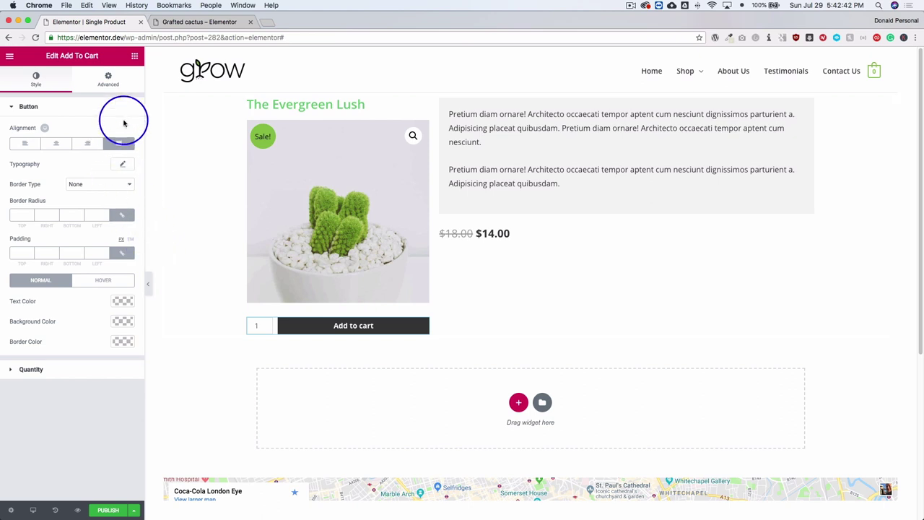
Place the Product Meta widget below the price and try its view layouts, ending with Inline.
{"action": "left_click", "coordinate": [135, 56]}
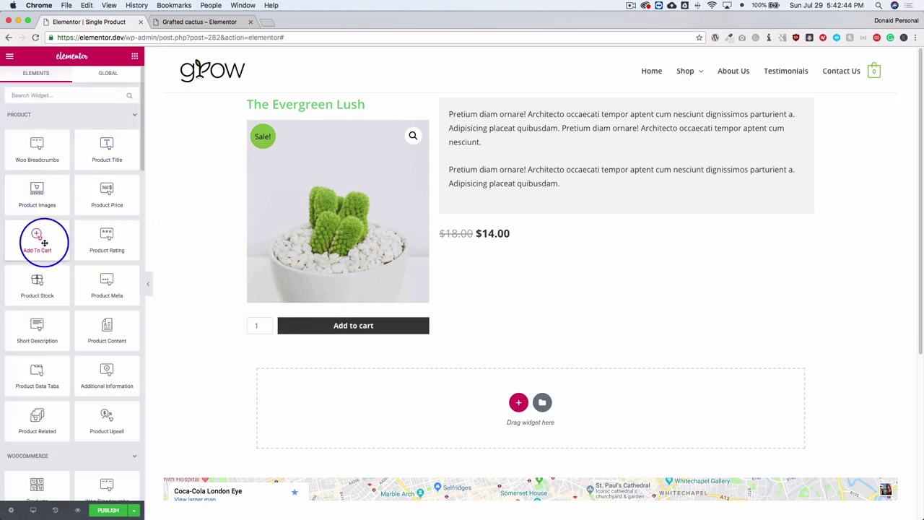
{"action": "left_click_drag", "start_coordinate": [103, 284], "coordinate": [531, 239]}
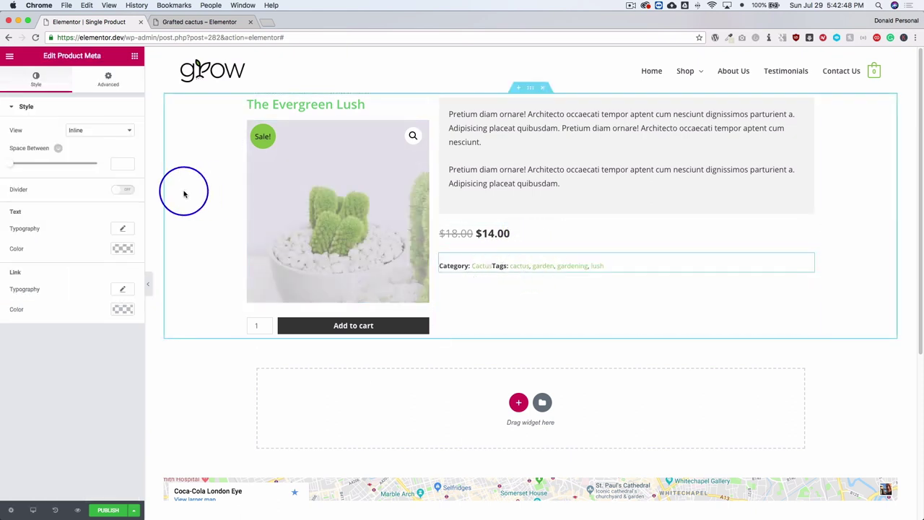
{"action": "left_click", "coordinate": [92, 133]}
{"action": "left_click", "coordinate": [87, 123]}
{"action": "left_click", "coordinate": [86, 129]}
{"action": "left_click", "coordinate": [85, 130]}
{"action": "left_click", "coordinate": [87, 132]}
{"action": "left_click", "coordinate": [83, 147]}
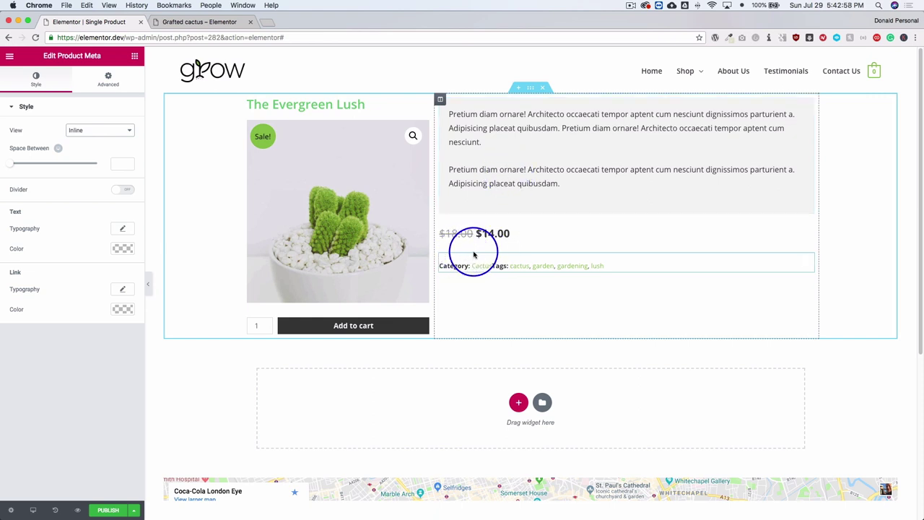
{"action": "left_click", "coordinate": [489, 149]}
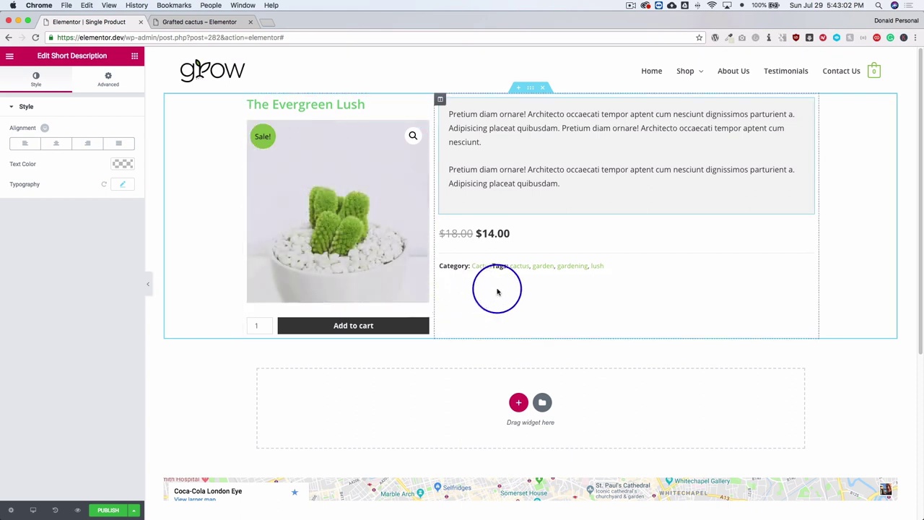
Place the Product Data Tabs widget in a new full-width section below the two-column section.
{"action": "left_click", "coordinate": [135, 56]}
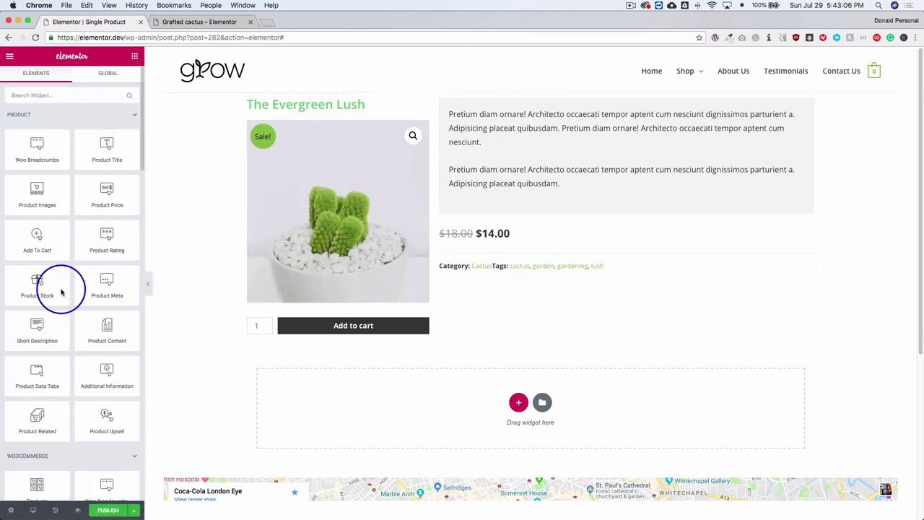
{"action": "scroll", "coordinate": [67, 312], "scroll_direction": "down", "scroll_amount": 1}
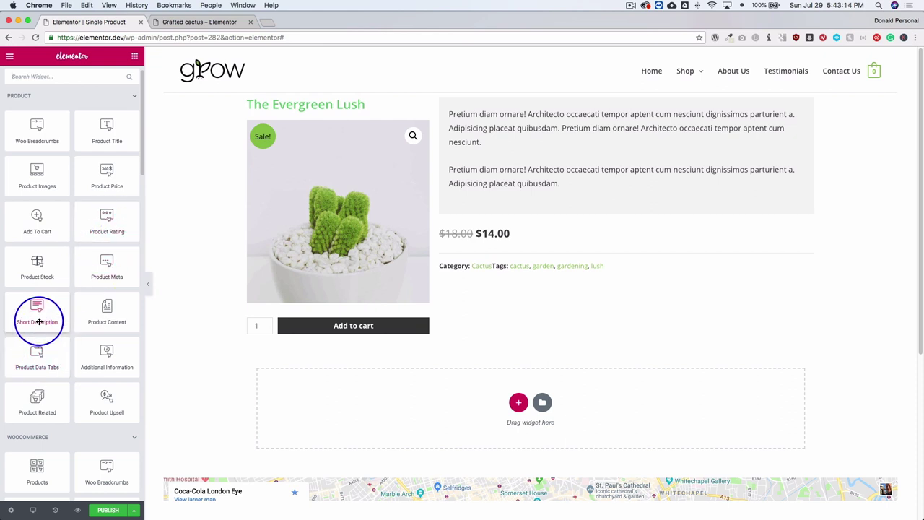
{"action": "left_click_drag", "start_coordinate": [37, 353], "coordinate": [382, 396]}
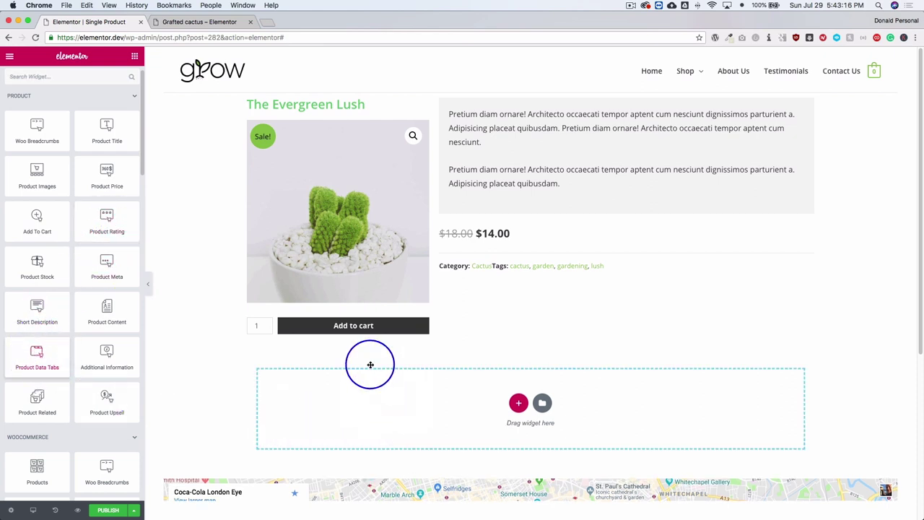
{"action": "left_click_drag", "start_coordinate": [371, 365], "coordinate": [370, 364]}
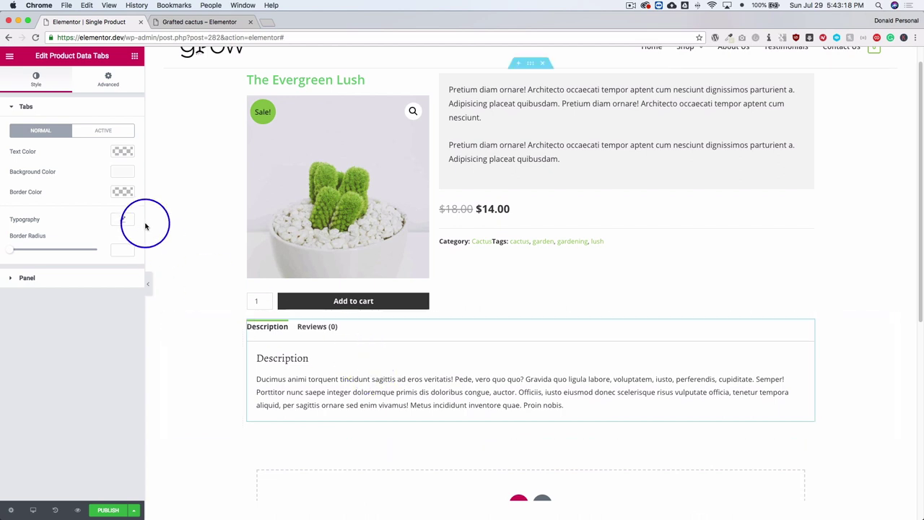
Set only the top margin of the product data tabs to 20 px and check the Reviews and Description tabs.
{"action": "left_click", "coordinate": [110, 78]}
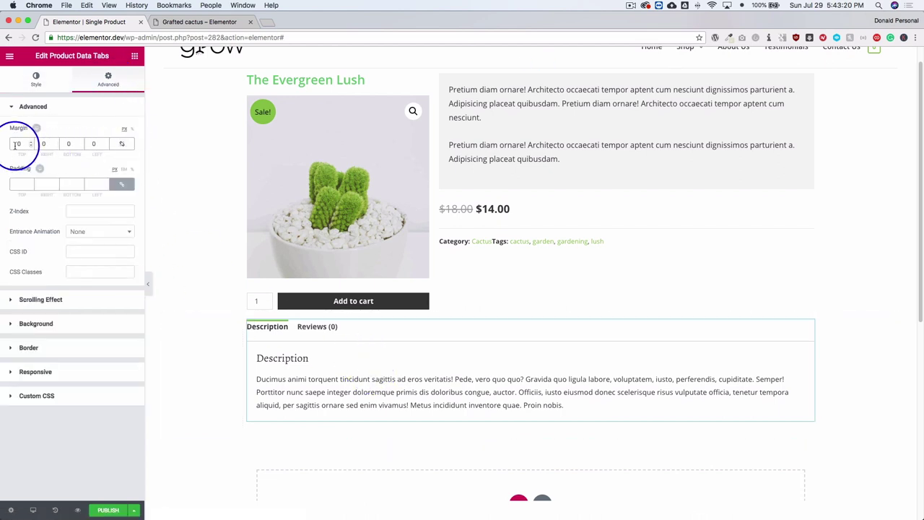
{"action": "type", "text": "2"}
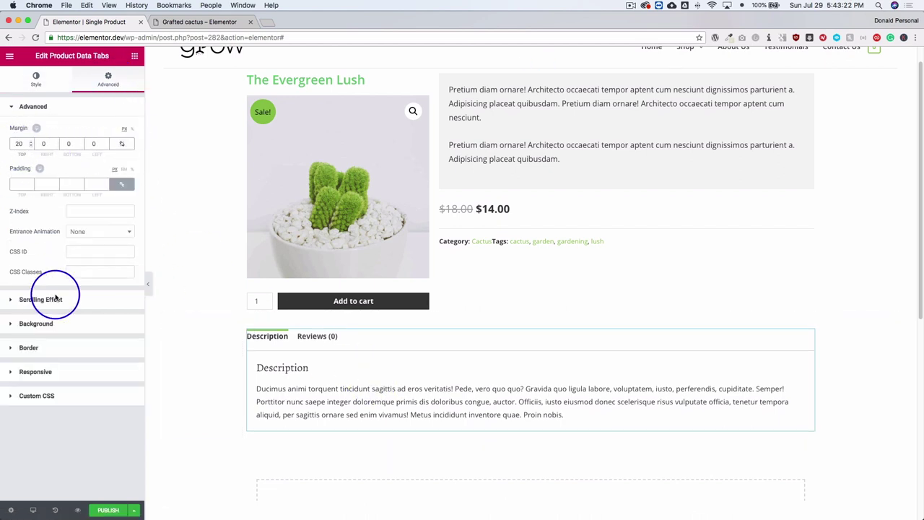
{"action": "left_click", "coordinate": [309, 337]}
{"action": "left_click", "coordinate": [260, 340]}
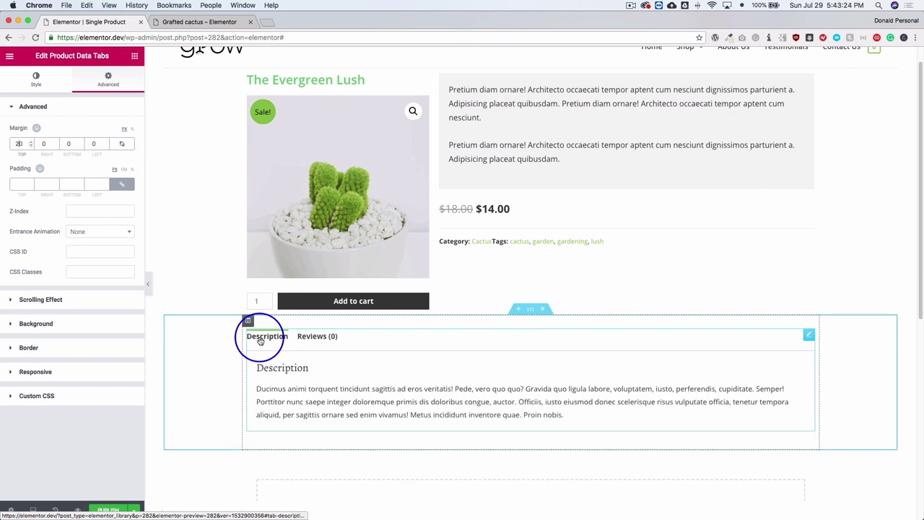
Review the product data tabs' style options, try a green (#23a455) normal-state tab background and clear it.
{"action": "left_click", "coordinate": [36, 78]}
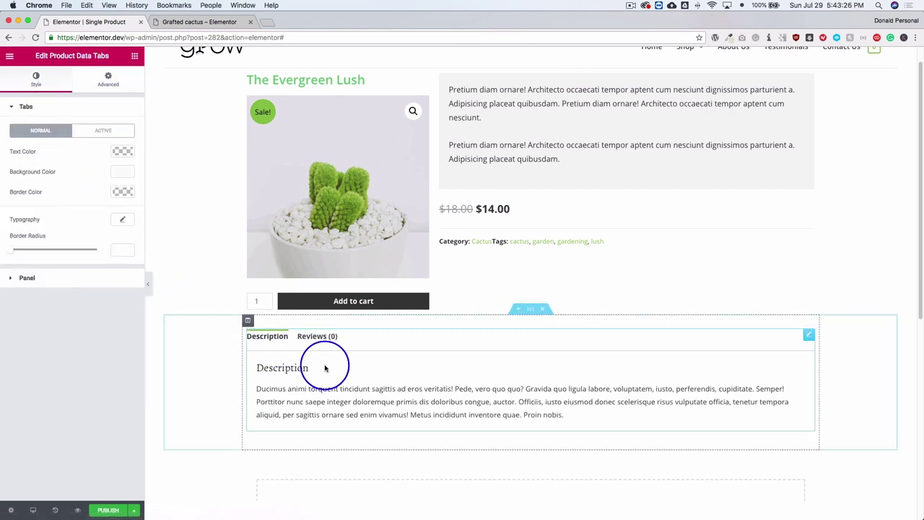
{"action": "left_click", "coordinate": [66, 277]}
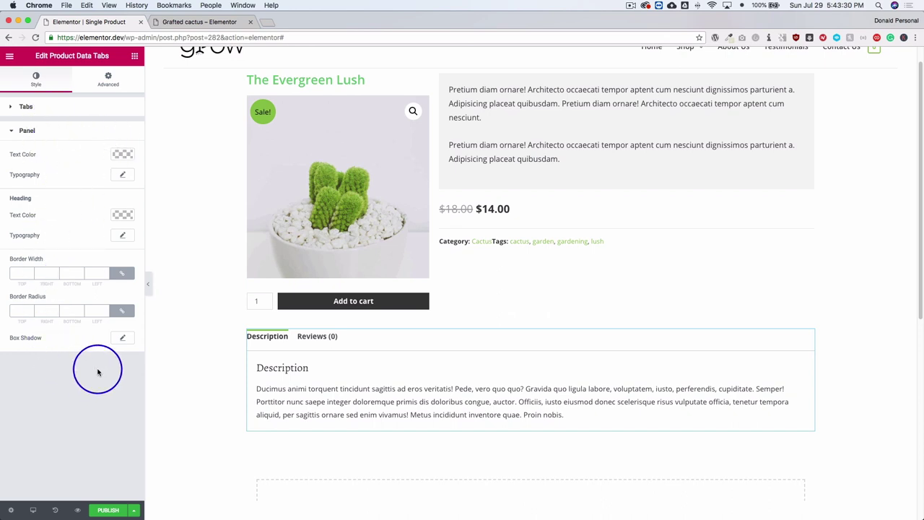
{"action": "left_click", "coordinate": [59, 114]}
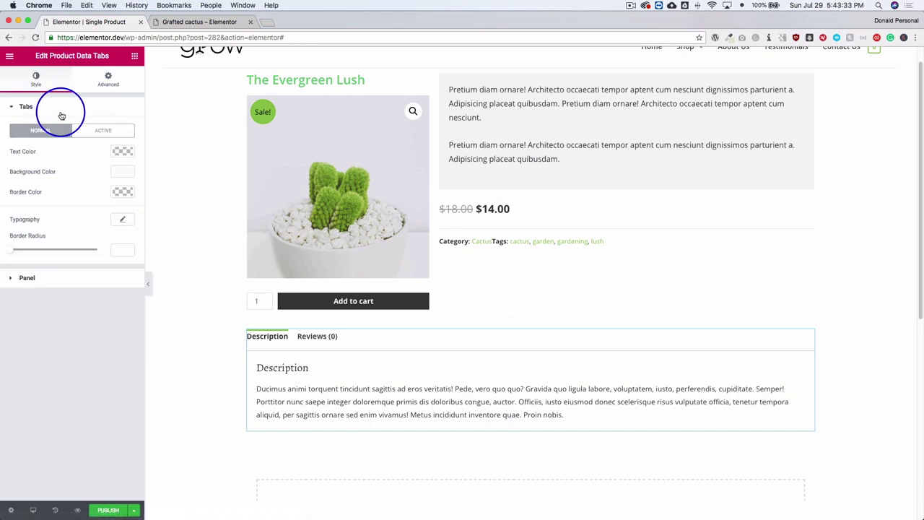
{"action": "left_click", "coordinate": [123, 171]}
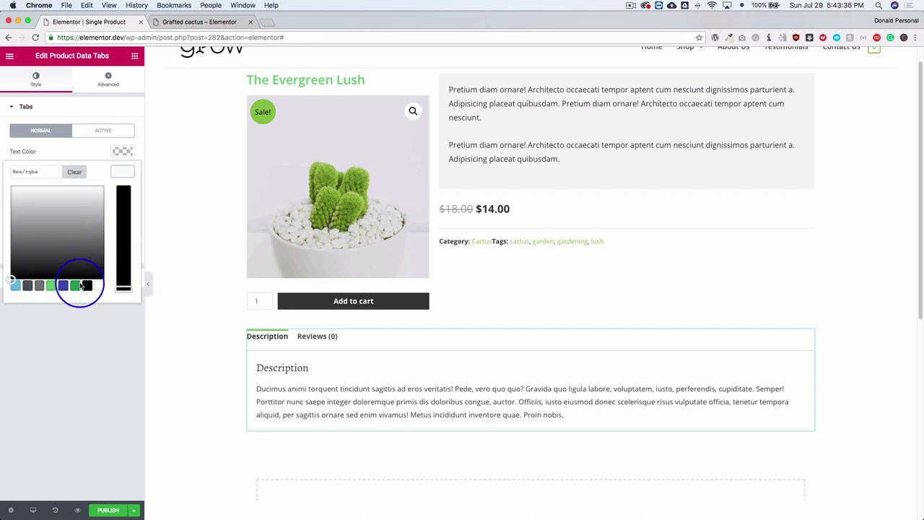
{"action": "left_click", "coordinate": [75, 286]}
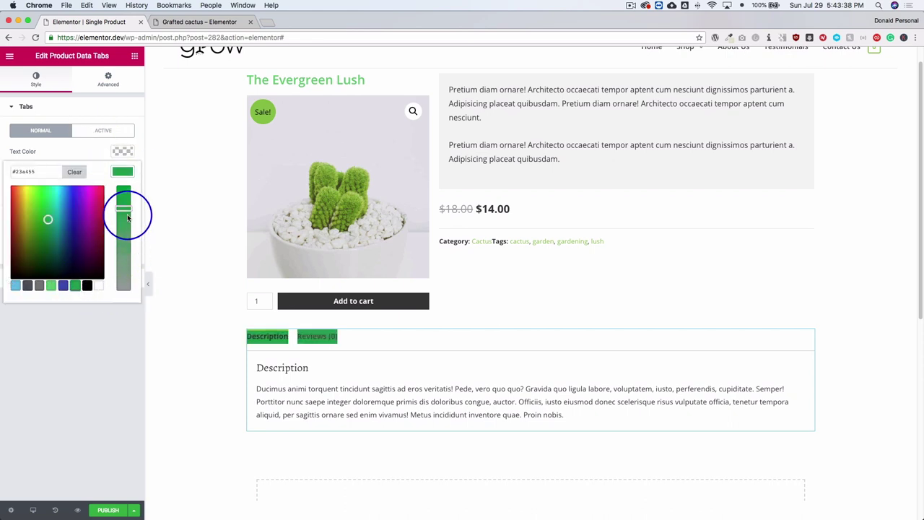
{"action": "left_click", "coordinate": [78, 171]}
{"action": "left_click", "coordinate": [83, 341]}
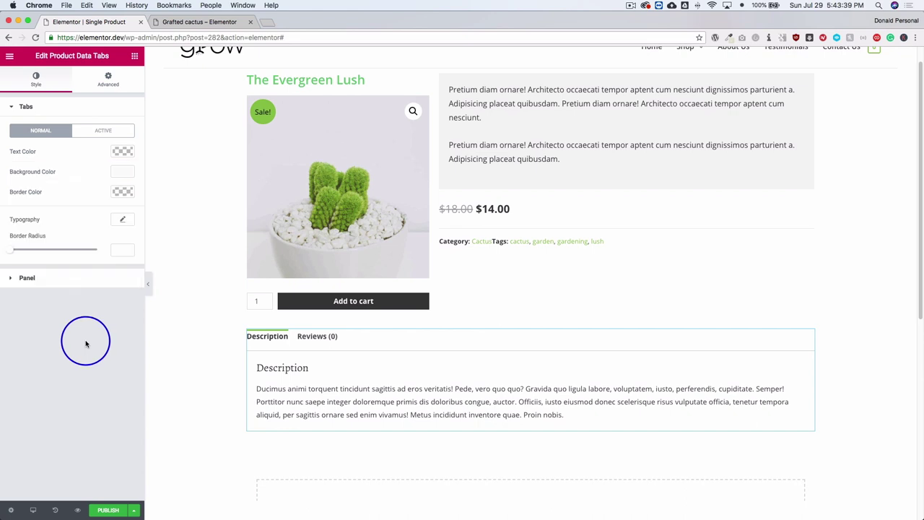
Try the Product Related widget in a new section below the product data tabs and delete it.
{"action": "left_click", "coordinate": [133, 58]}
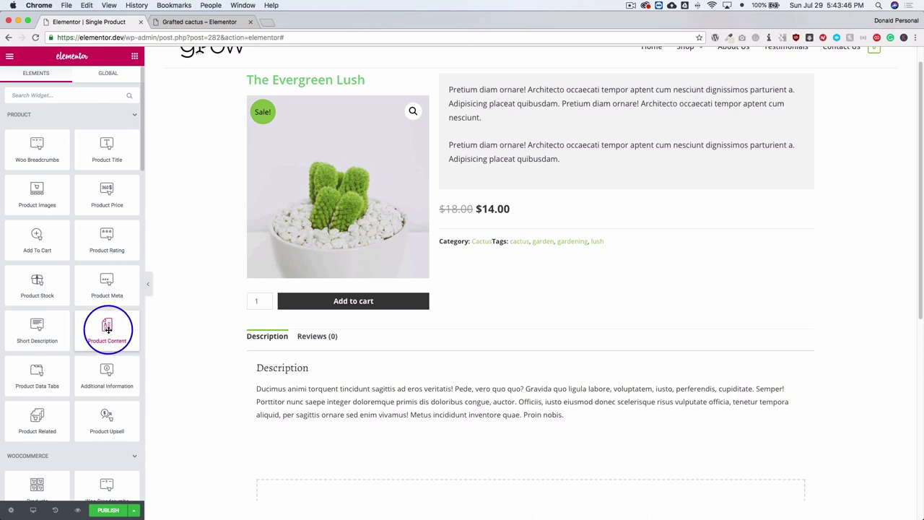
{"action": "left_click_drag", "start_coordinate": [107, 328], "coordinate": [107, 357]}
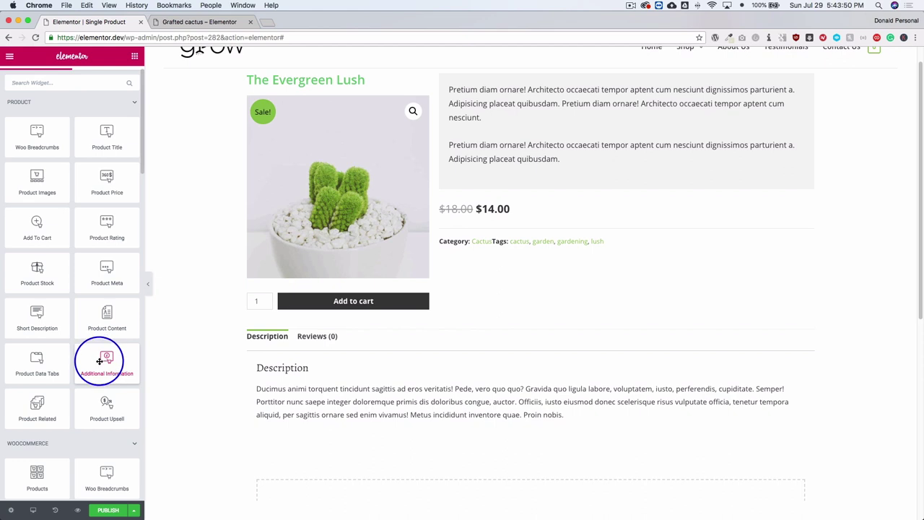
{"action": "left_click_drag", "start_coordinate": [120, 396], "coordinate": [374, 473]}
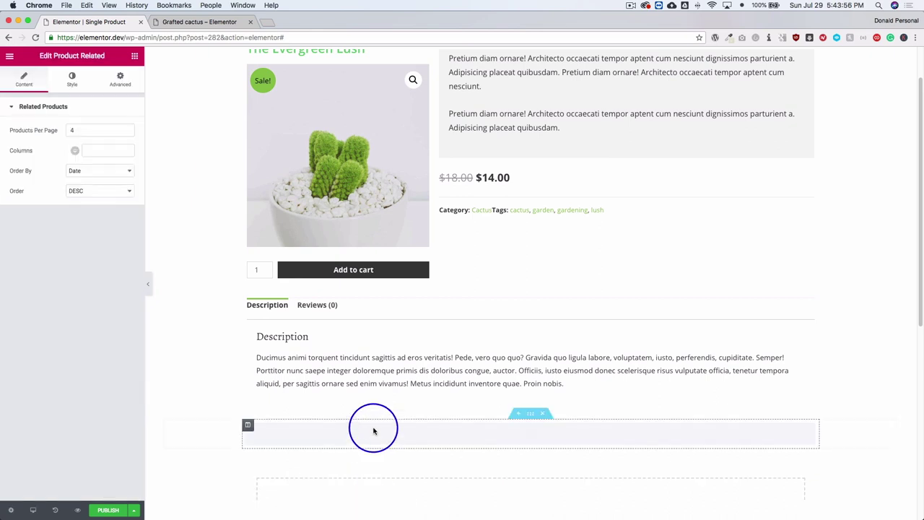
{"action": "scroll", "coordinate": [374, 432], "scroll_direction": "down", "scroll_amount": 2}
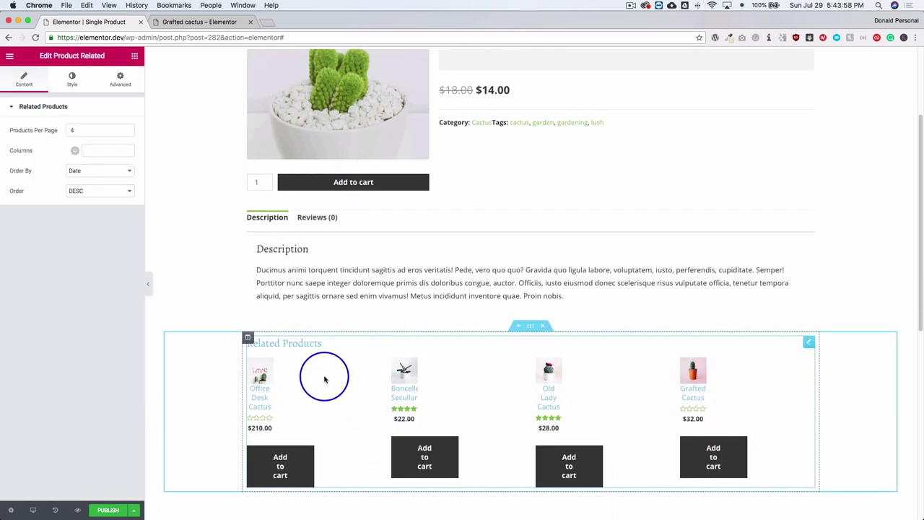
{"action": "scroll", "coordinate": [320, 378], "scroll_direction": "up", "scroll_amount": 2}
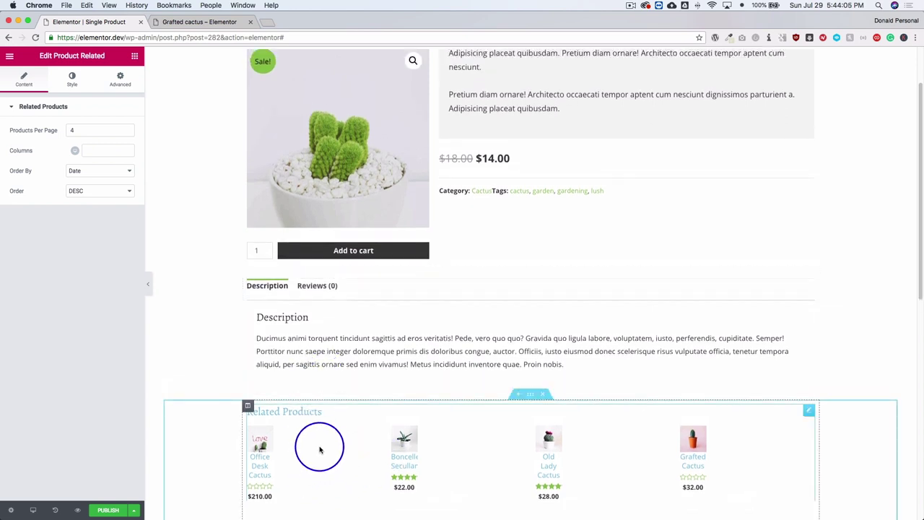
{"action": "right_click", "coordinate": [436, 444]}
{"action": "left_click", "coordinate": [453, 509]}
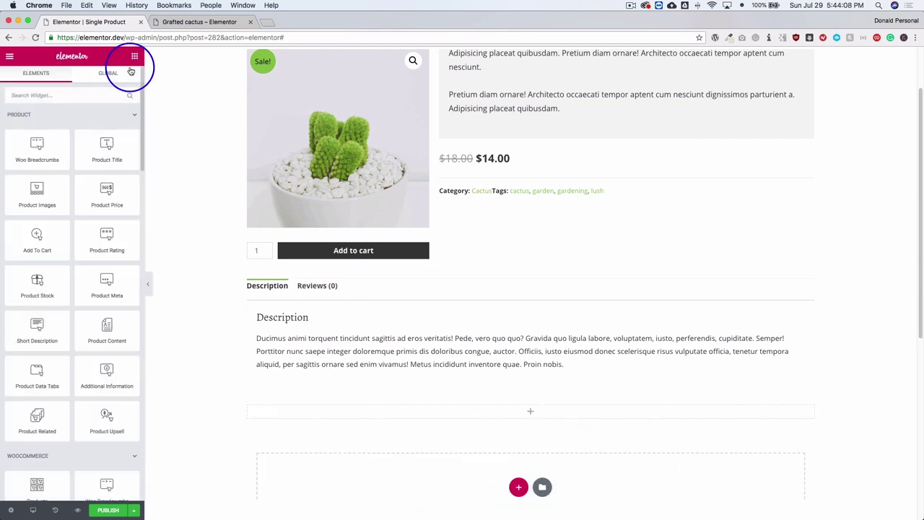
Try the Product Rating and Product Stock widgets below the product meta, deleting each one.
{"action": "scroll", "coordinate": [376, 249], "scroll_direction": "up", "scroll_amount": 3}
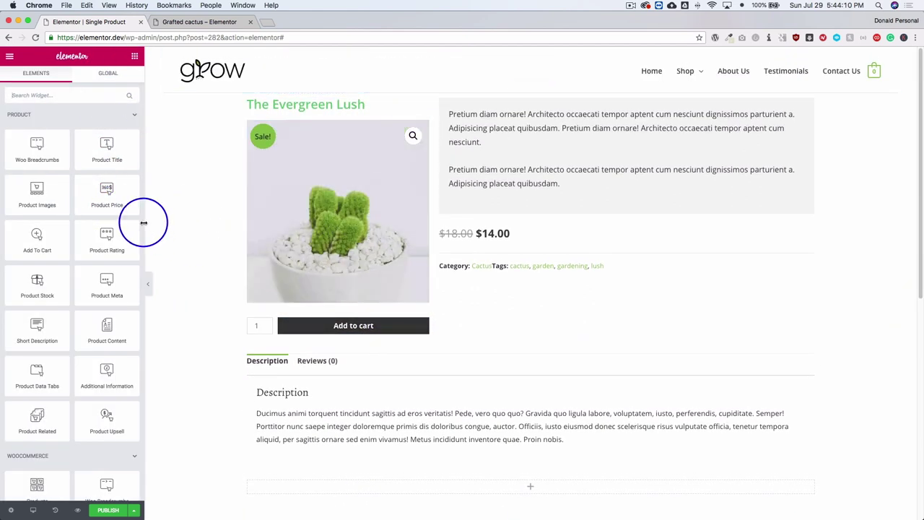
{"action": "left_click_drag", "start_coordinate": [116, 237], "coordinate": [528, 270]}
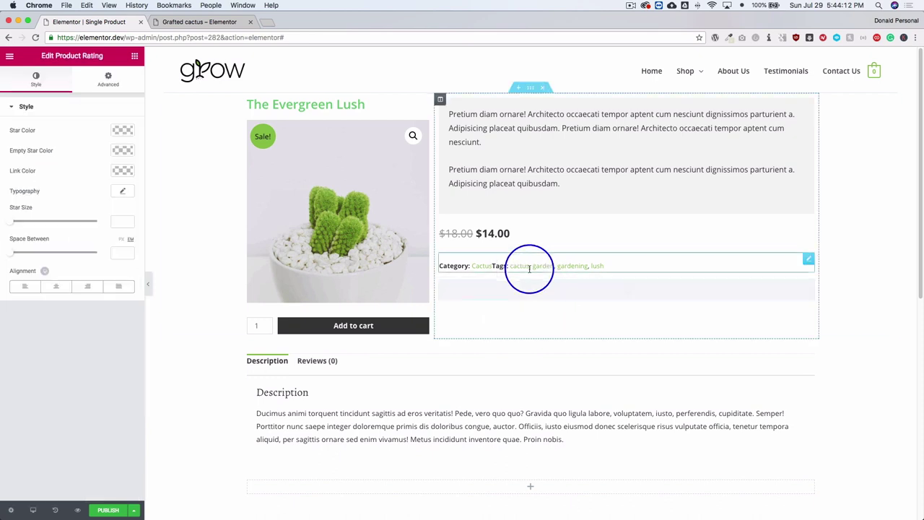
{"action": "right_click", "coordinate": [487, 295]}
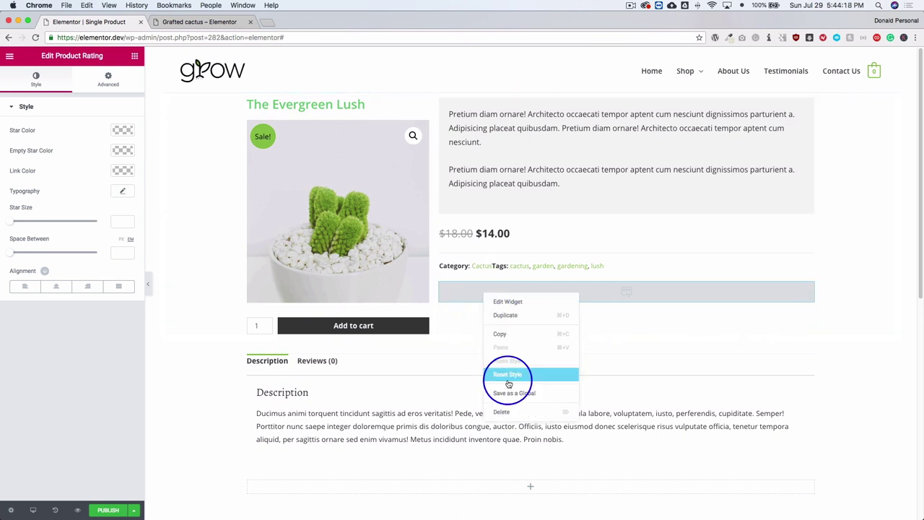
{"action": "left_click", "coordinate": [502, 409]}
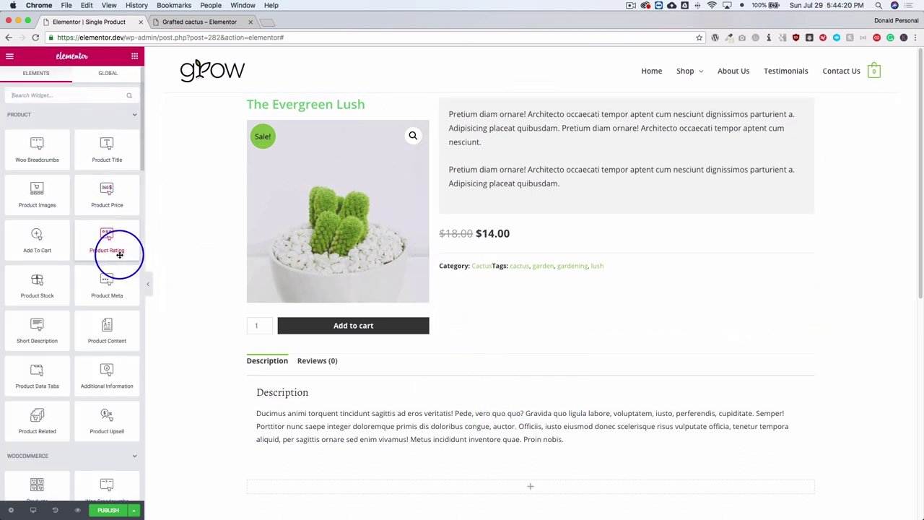
{"action": "left_click_drag", "start_coordinate": [42, 280], "coordinate": [484, 285]}
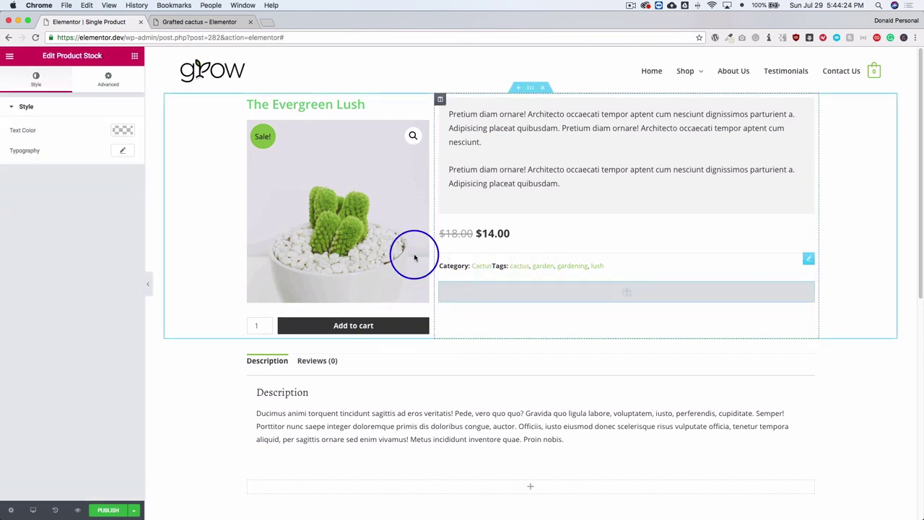
{"action": "right_click", "coordinate": [525, 294]}
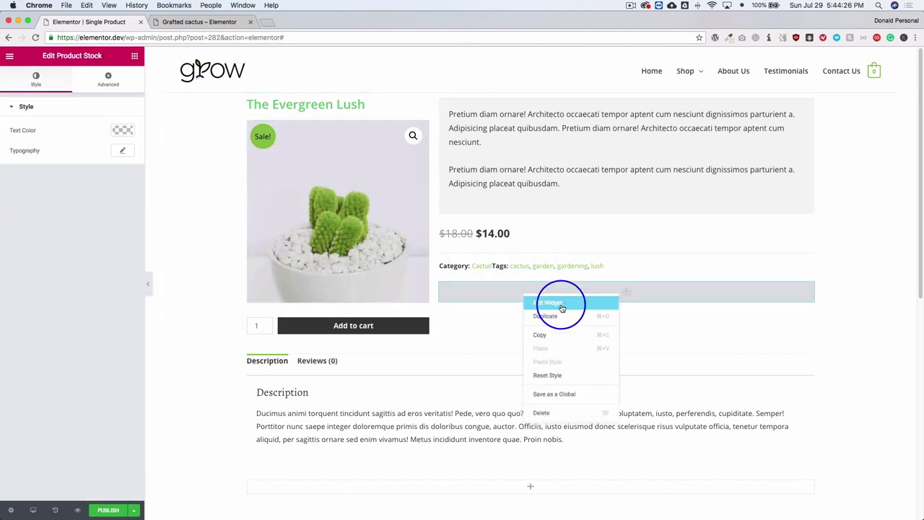
{"action": "left_click", "coordinate": [561, 411]}
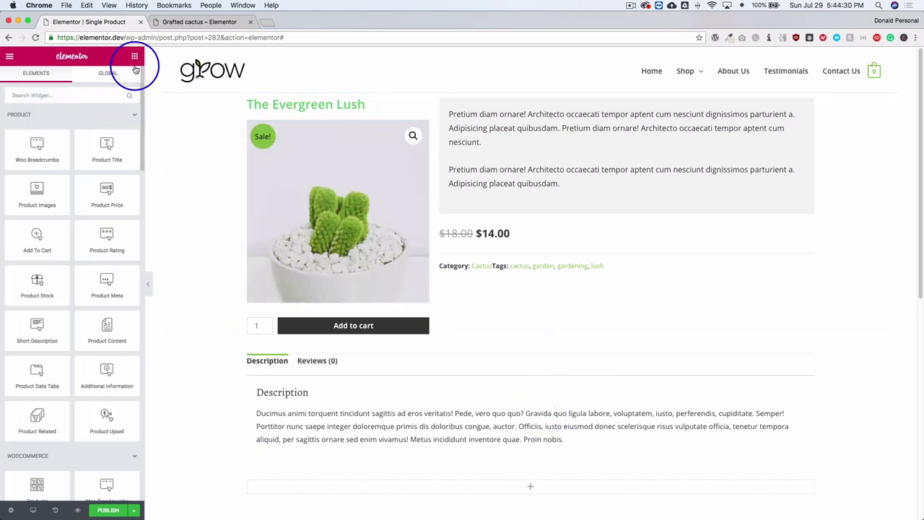
Insert a two-column inner section above the product image and arrange the product title and price side by side in it.
{"action": "left_click", "coordinate": [48, 118]}
{"action": "left_click_drag", "start_coordinate": [35, 340], "coordinate": [332, 123]}
{"action": "left_click_drag", "start_coordinate": [422, 105], "coordinate": [288, 116]}
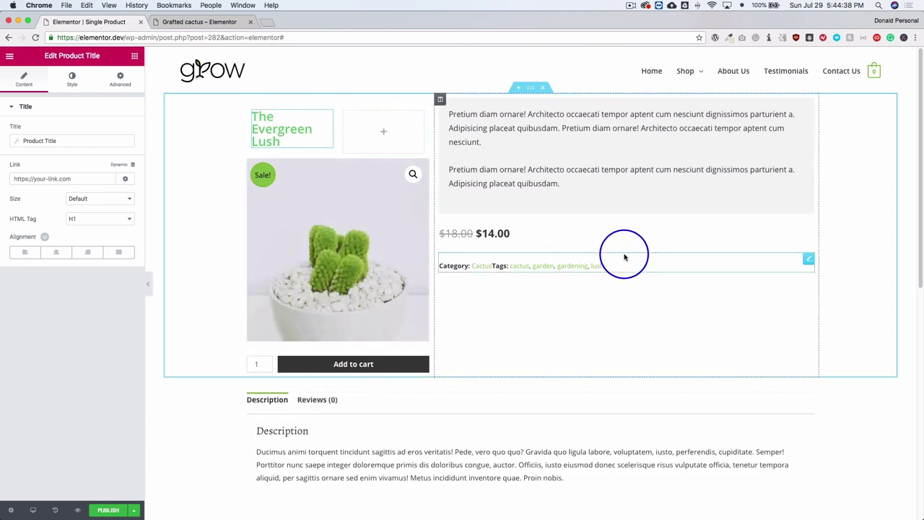
{"action": "left_click_drag", "start_coordinate": [808, 229], "coordinate": [366, 136]}
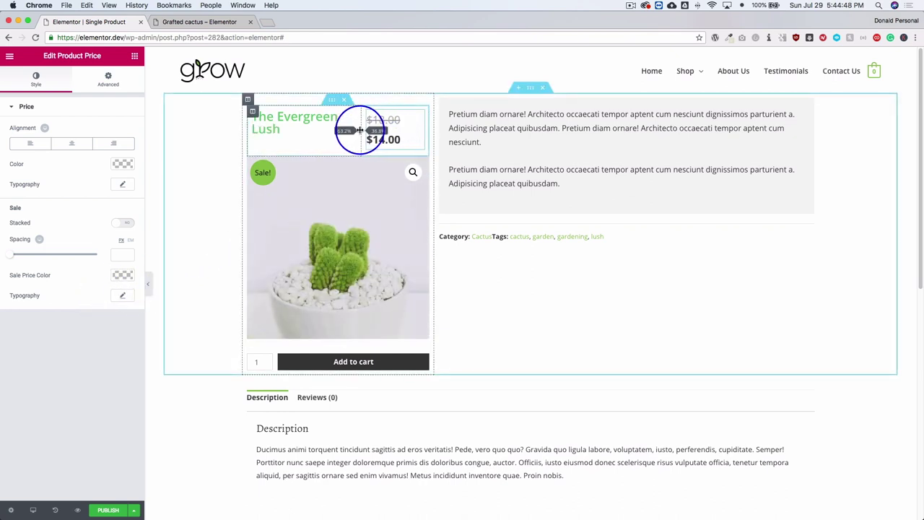
{"action": "left_click_drag", "start_coordinate": [348, 131], "coordinate": [341, 131]}
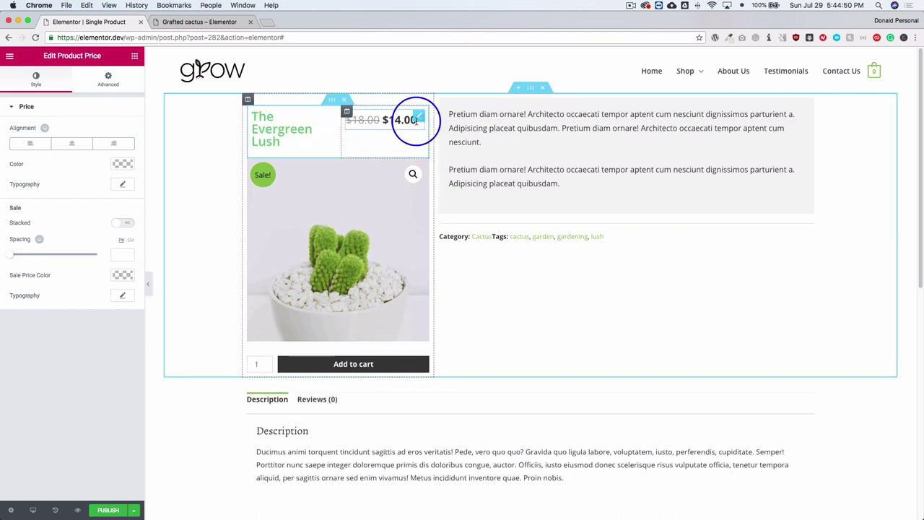
Move the price above the short description, return the title above the product image, and delete the empty inner section.
{"action": "left_click_drag", "start_coordinate": [406, 115], "coordinate": [475, 107]}
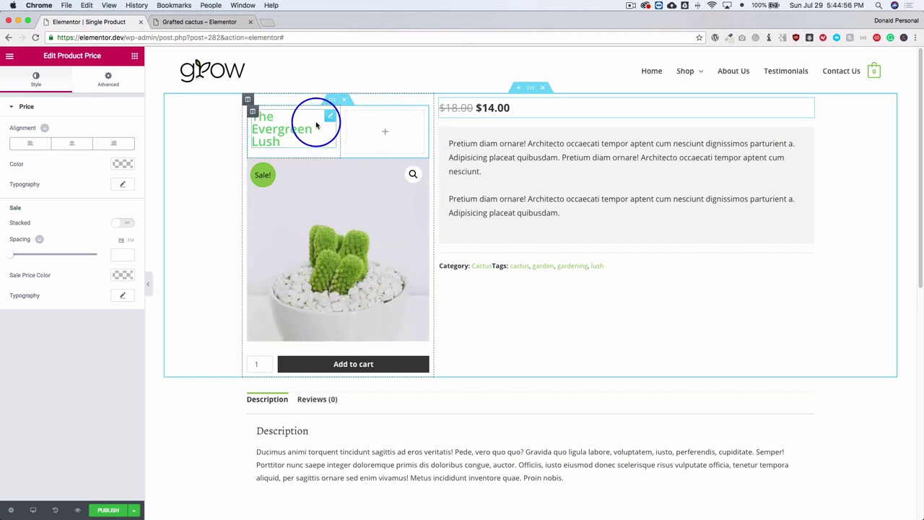
{"action": "mouse_move", "coordinate": [330, 118]}
{"action": "left_mouse_down"}
{"action": "mouse_move", "coordinate": [378, 97]}
{"action": "mouse_move", "coordinate": [337, 104]}
{"action": "left_mouse_up"}
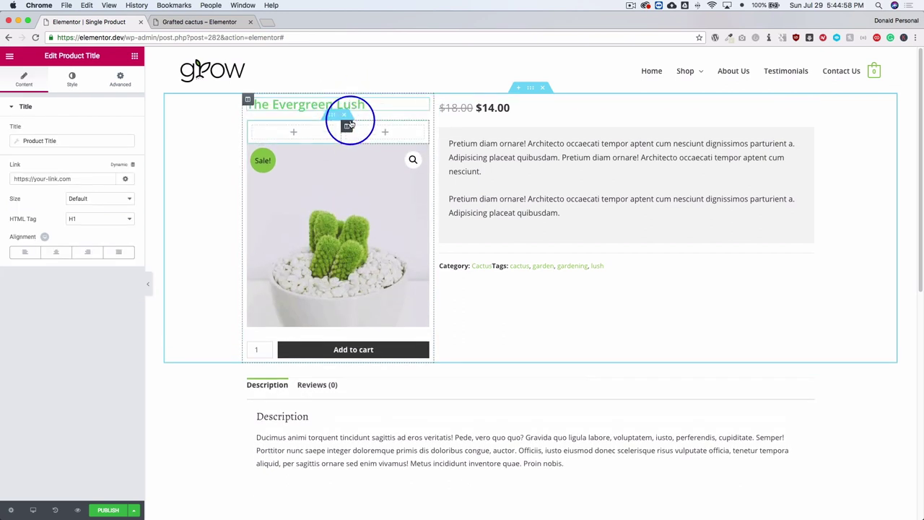
{"action": "right_click", "coordinate": [350, 125]}
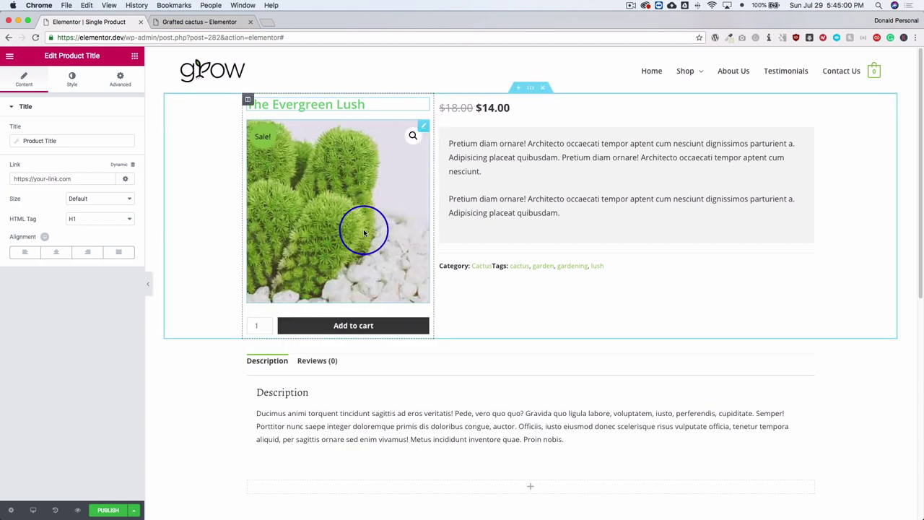
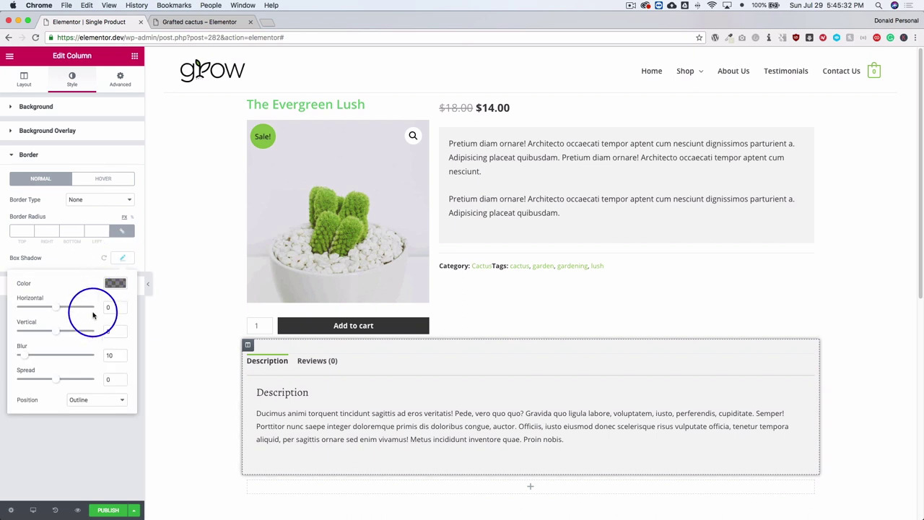
Set the data tabs column's box shadow blur to 30 and its black shadow color's opacity to about 0.08.
{"action": "scroll", "coordinate": [302, 299], "scroll_direction": "down", "scroll_amount": 1}
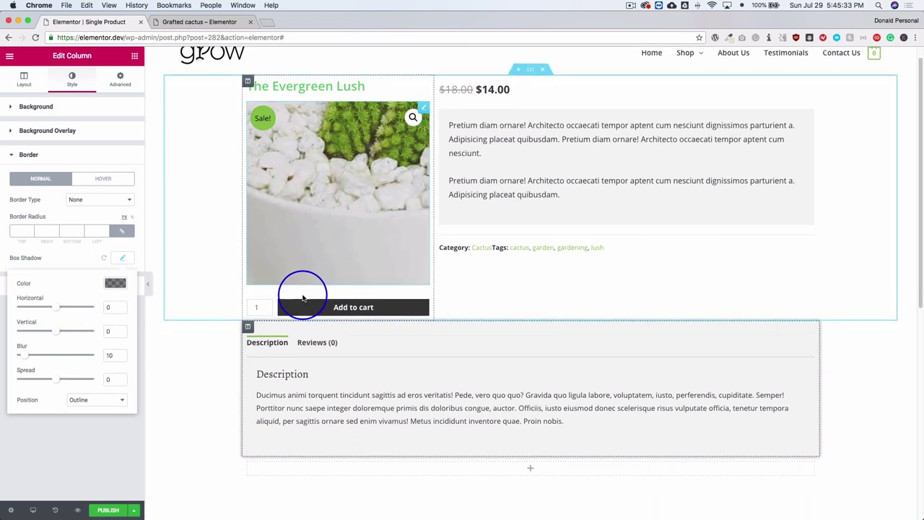
{"action": "double_click", "coordinate": [114, 355]}
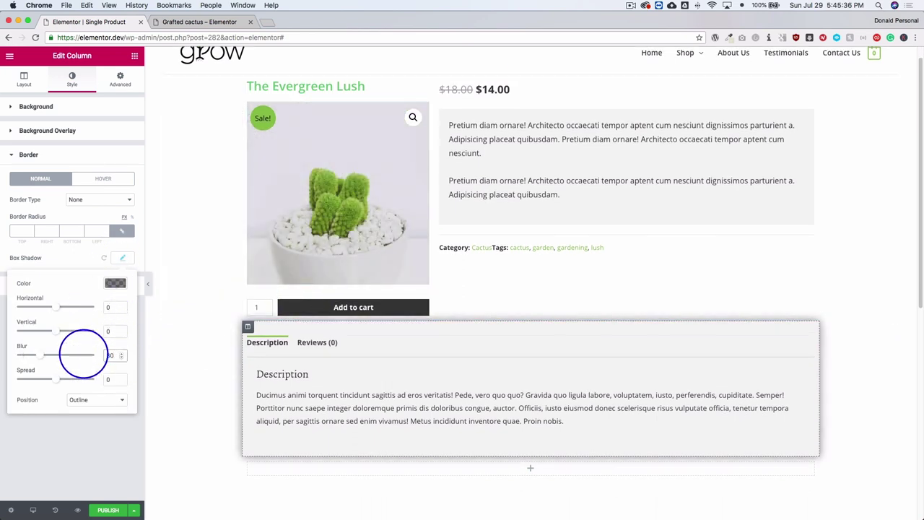
{"action": "left_click", "coordinate": [114, 283]}
{"action": "left_click_drag", "start_coordinate": [128, 355], "coordinate": [119, 390]}
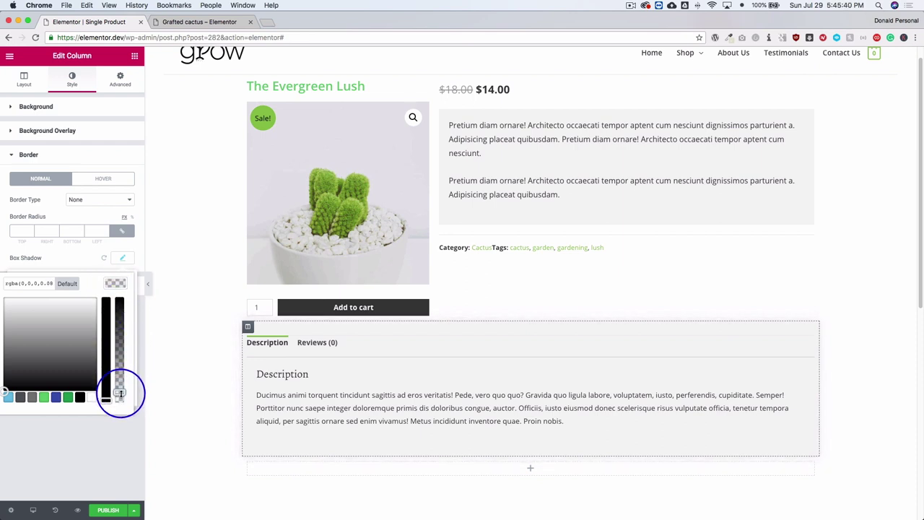
Unlink the data tabs column's margins and set only the top margin to 50 px.
{"action": "left_click", "coordinate": [120, 79]}
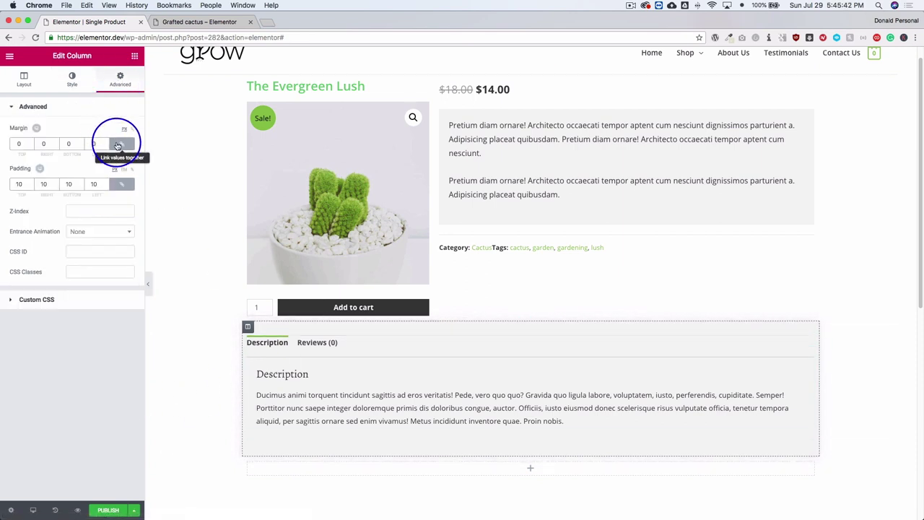
{"action": "type", "text": "5"}
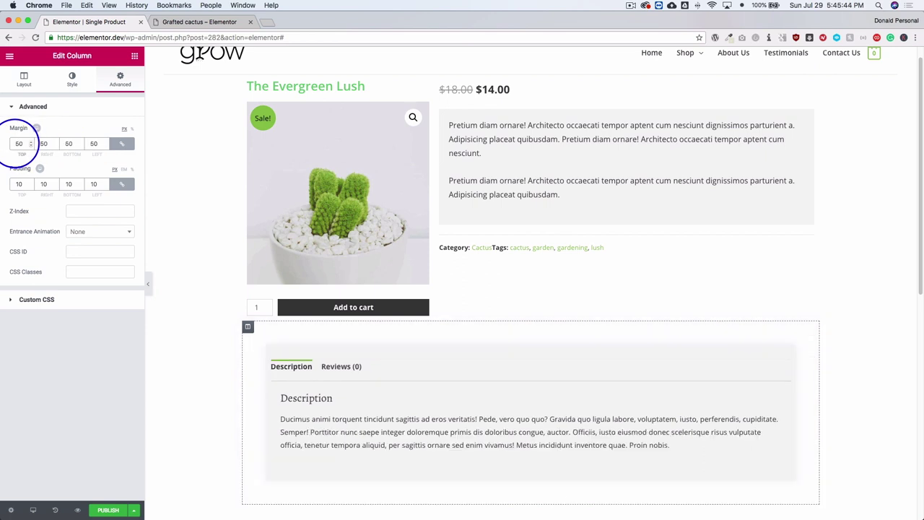
{"action": "key", "text": "BackSpace"}
{"action": "left_click", "coordinate": [121, 143]}
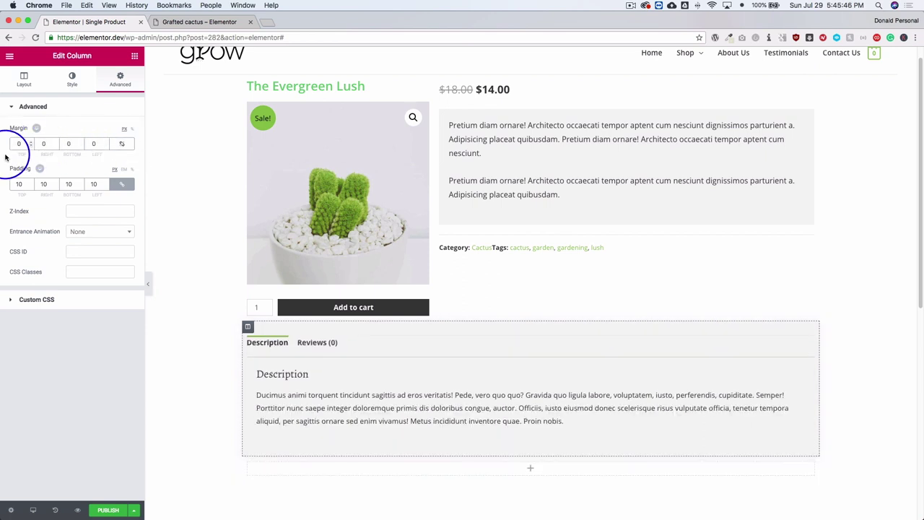
{"action": "type", "text": "3"}
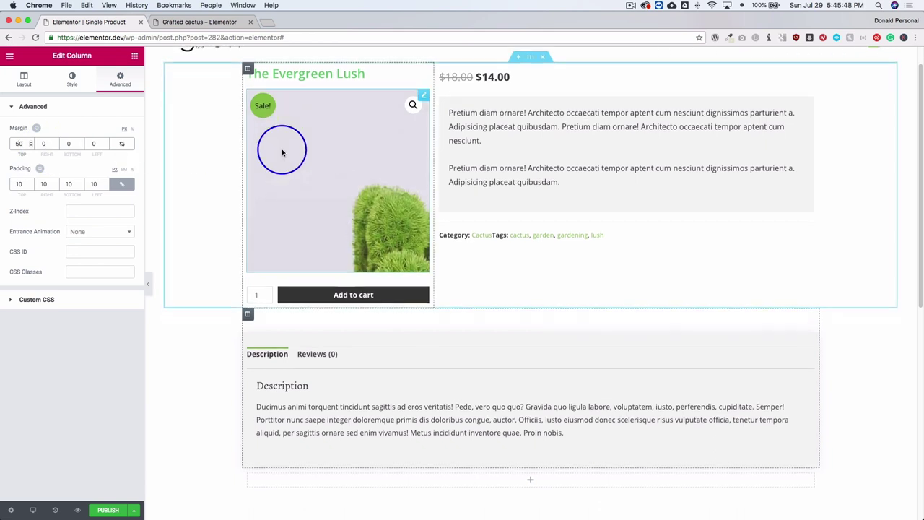
Give the data tabs column a solid 1 px border on all sides in color #e9e9e9.
{"action": "left_click", "coordinate": [72, 81]}
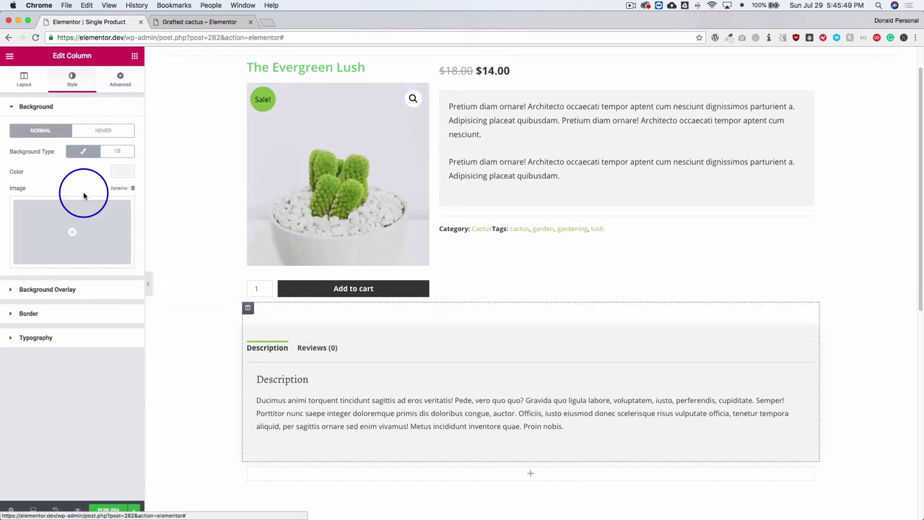
{"action": "left_click", "coordinate": [65, 313]}
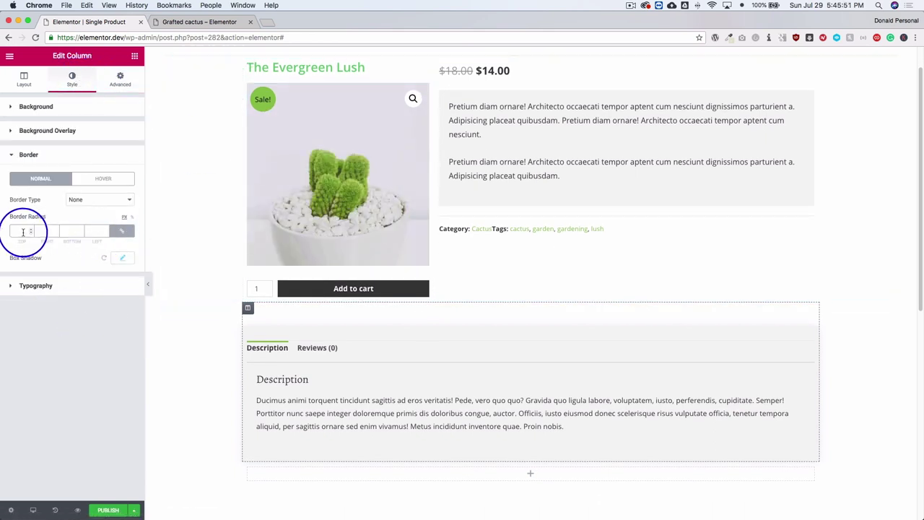
{"action": "left_click", "coordinate": [83, 200]}
{"action": "left_click", "coordinate": [84, 212]}
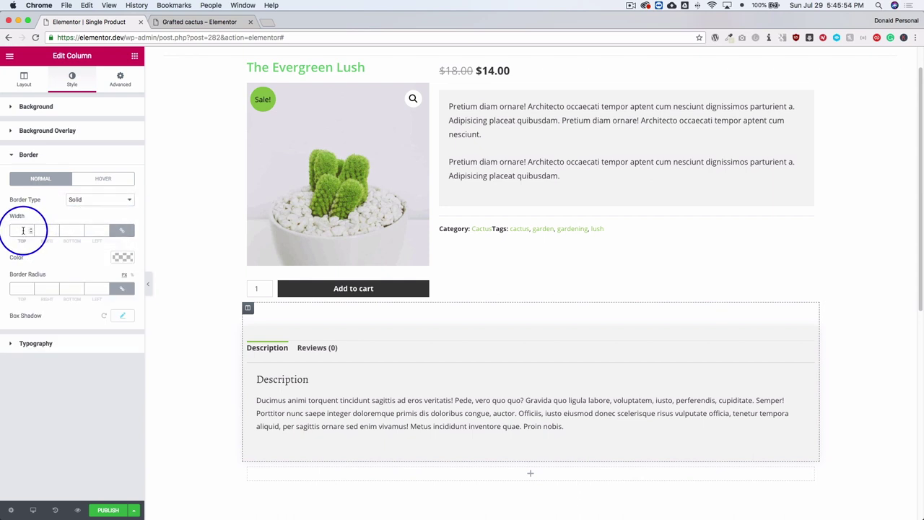
{"action": "left_click", "coordinate": [23, 230]}
{"action": "type", "text": "1"}
{"action": "left_click", "coordinate": [122, 257]}
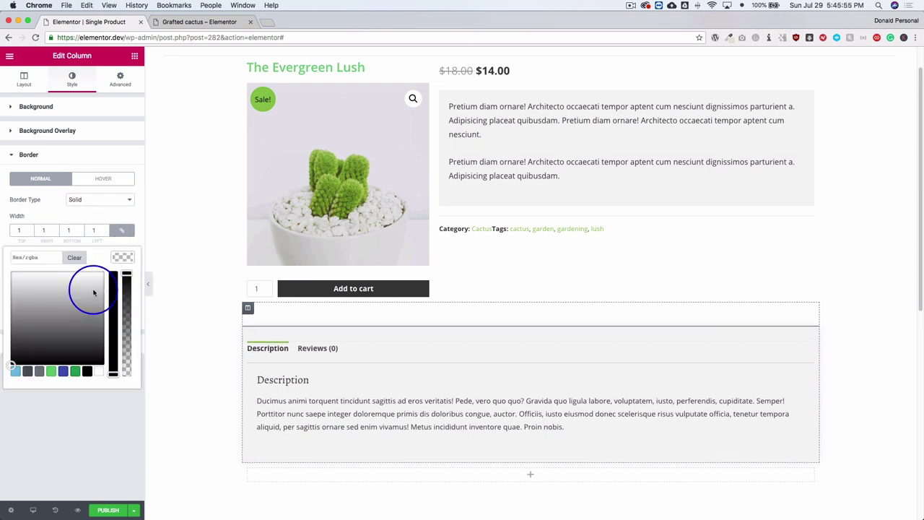
{"action": "left_click", "coordinate": [24, 257]}
{"action": "type", "text": "#e9e9e9"}
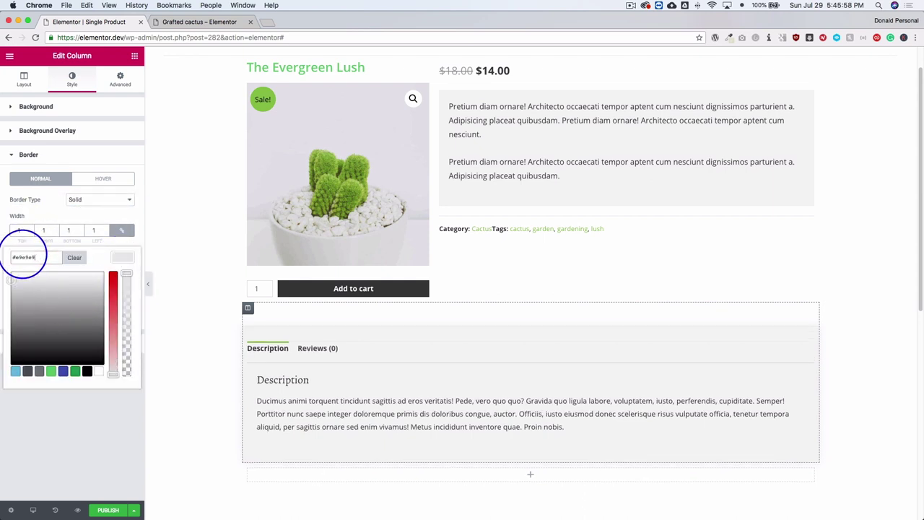
{"action": "left_click", "coordinate": [50, 216]}
{"action": "left_click", "coordinate": [20, 289]}
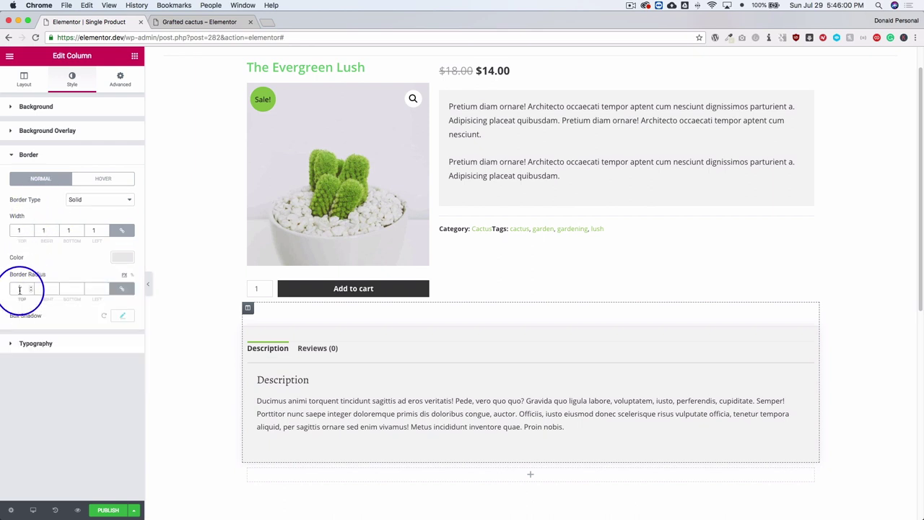
Set the data tabs column's box shadow blur to 20.
{"action": "left_click", "coordinate": [545, 126]}
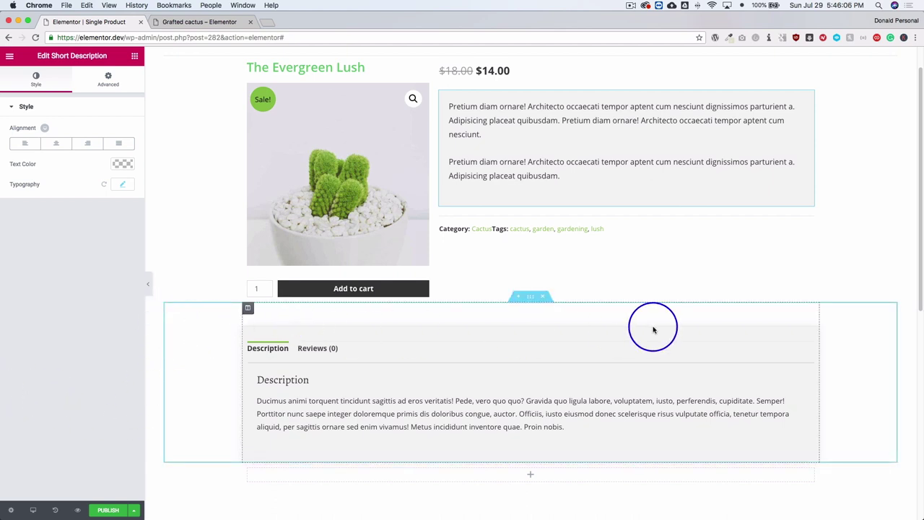
{"action": "left_click", "coordinate": [247, 309]}
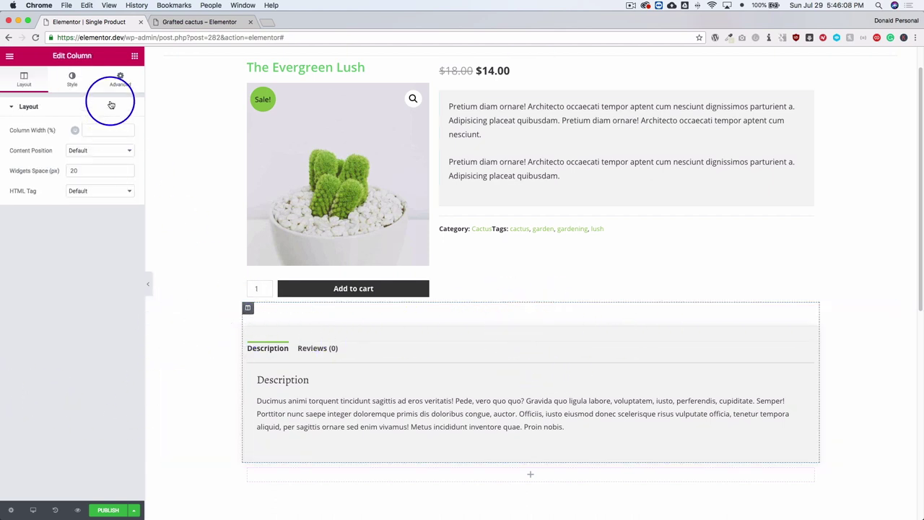
{"action": "left_click", "coordinate": [118, 79]}
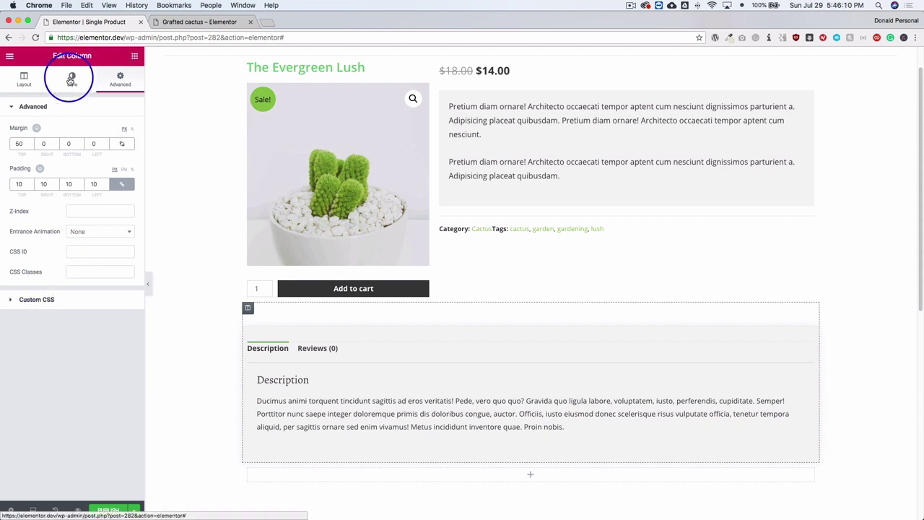
{"action": "left_click", "coordinate": [72, 78]}
{"action": "left_click", "coordinate": [62, 312]}
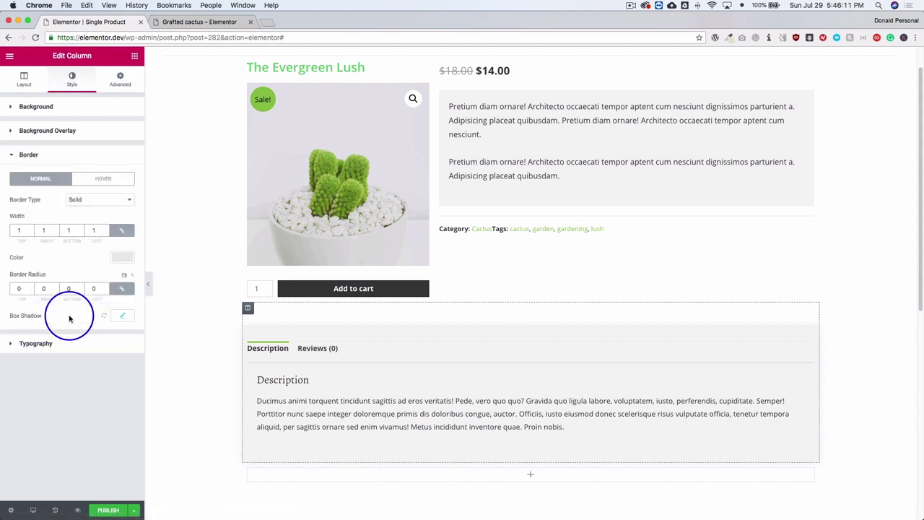
{"action": "left_click", "coordinate": [121, 316]}
{"action": "double_click", "coordinate": [109, 413]}
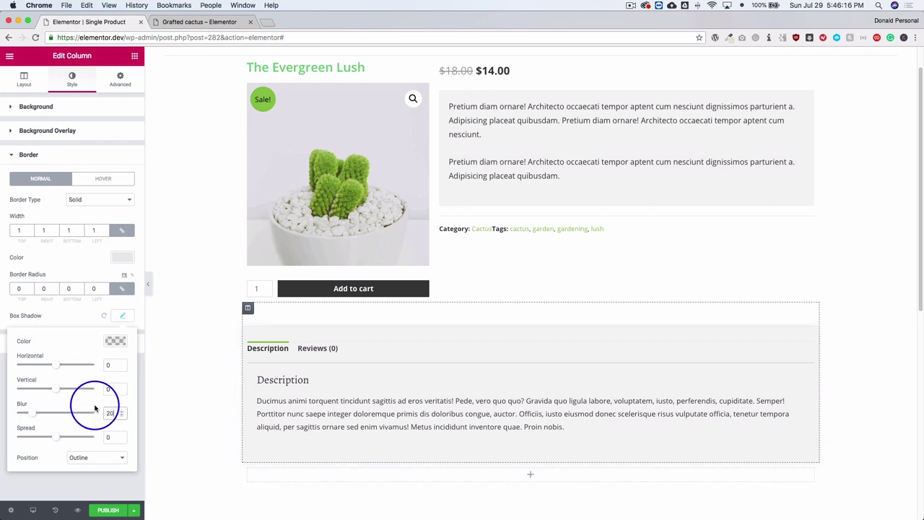
{"action": "left_click", "coordinate": [192, 287]}
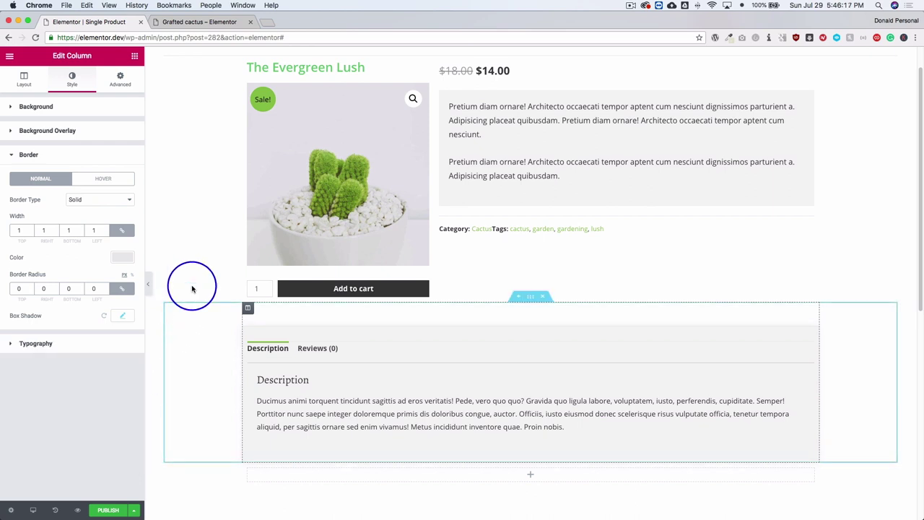
Compare the template layout with the live Grafted cactus product page, and return to the Elementor editor.
{"action": "left_click", "coordinate": [311, 218]}
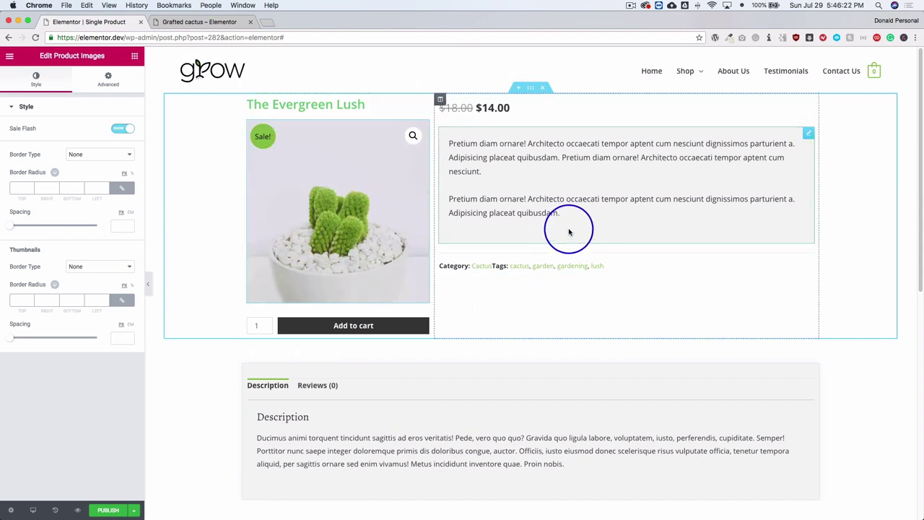
{"action": "left_click", "coordinate": [206, 22]}
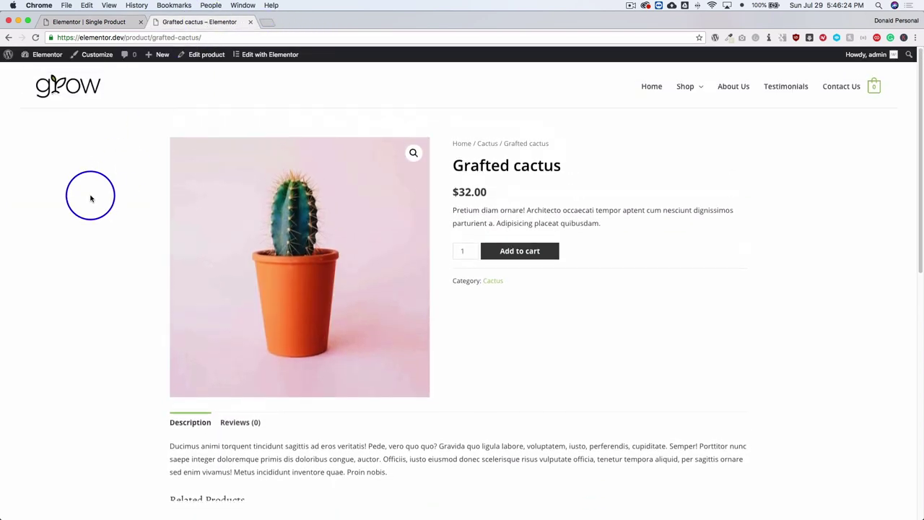
{"action": "left_click", "coordinate": [117, 22]}
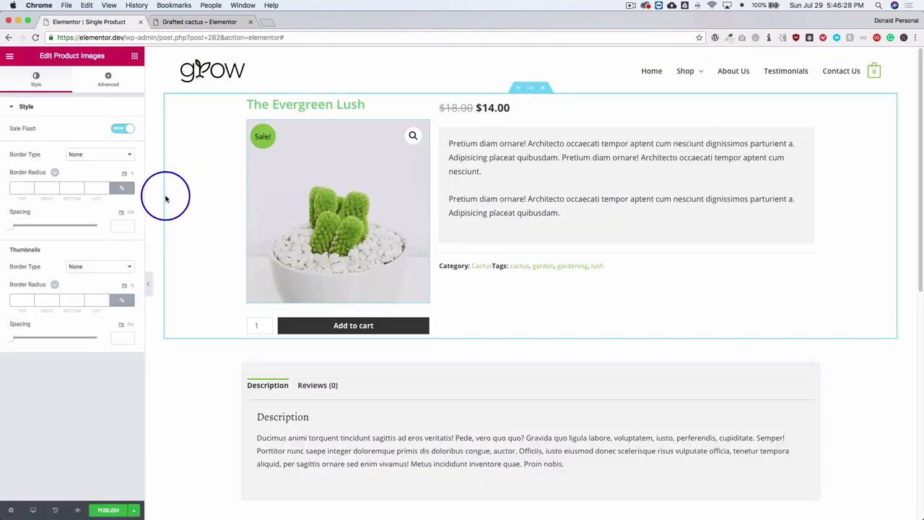
Find the Heading widget and place it between the price and the short description.
{"action": "left_click", "coordinate": [135, 56]}
{"action": "left_click", "coordinate": [48, 95]}
{"action": "type", "text": "head"}
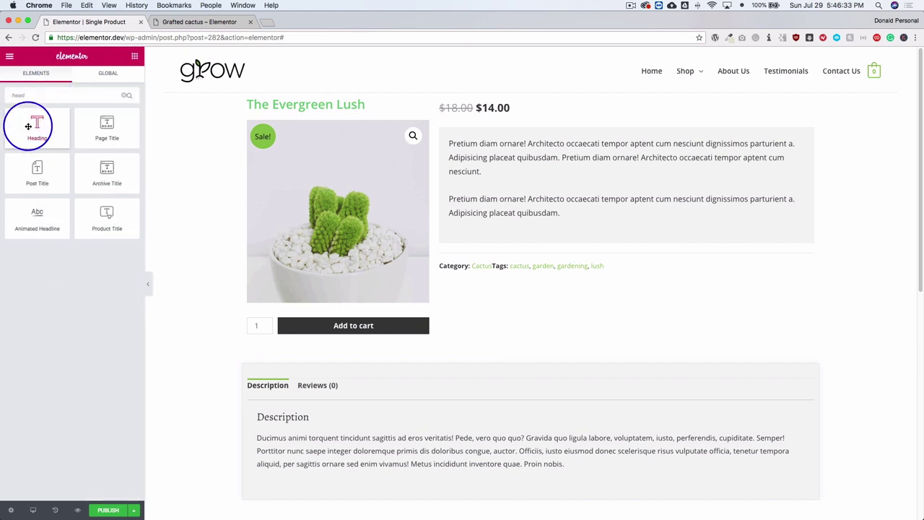
{"action": "left_click_drag", "start_coordinate": [31, 123], "coordinate": [506, 136]}
Clear the heading's typed title and make it the dynamic Post Title with "About" before it.
{"action": "type", "text": "Shor"}
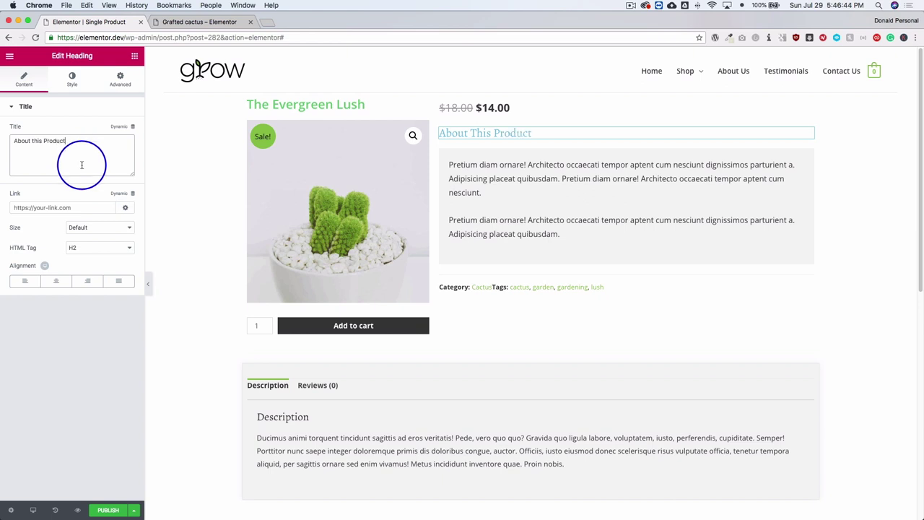
{"action": "key", "text": "BackSpace"}
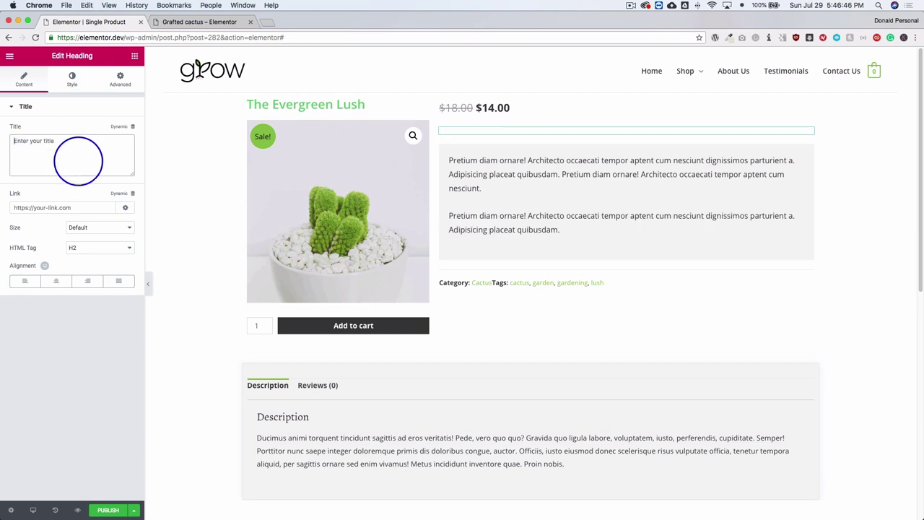
{"action": "left_click", "coordinate": [123, 128]}
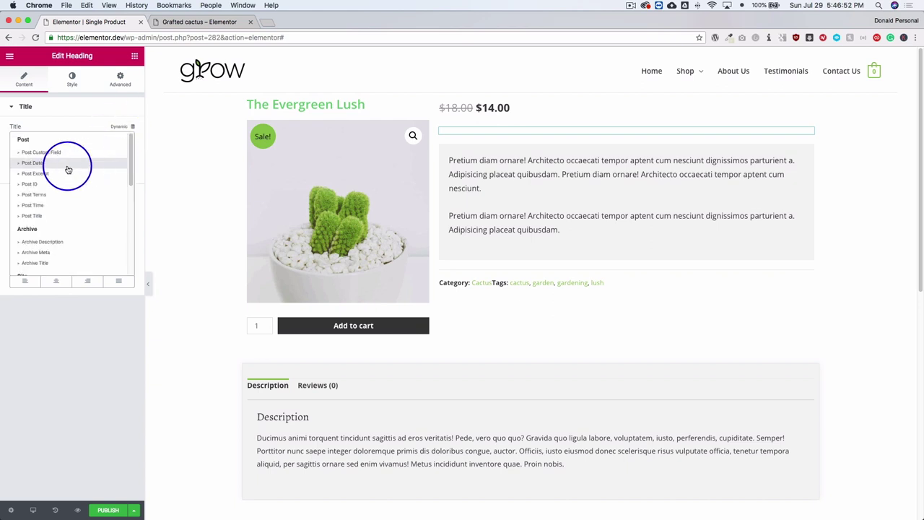
{"action": "left_click", "coordinate": [36, 216]}
{"action": "left_click", "coordinate": [48, 145]}
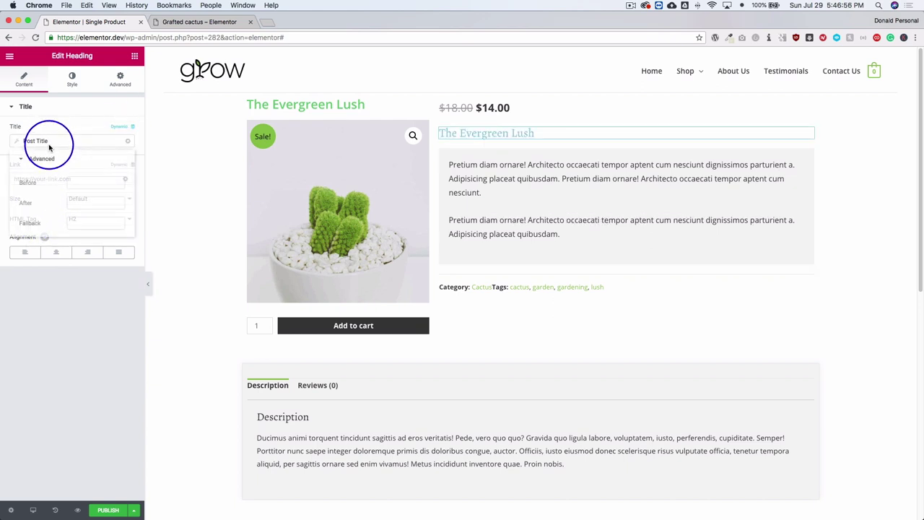
{"action": "left_click", "coordinate": [88, 182]}
{"action": "type", "text": "About"}
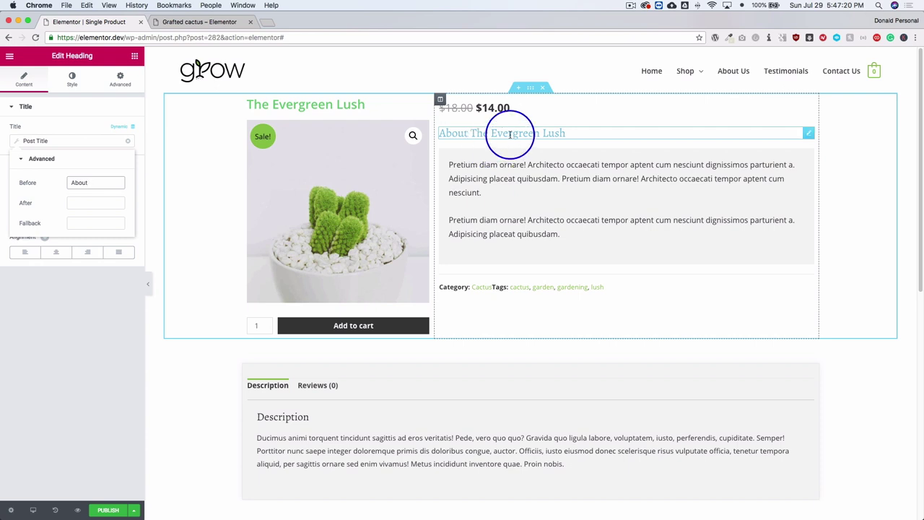
Change the product meta widget's view to Stacked.
{"action": "left_click", "coordinate": [631, 288]}
{"action": "left_click", "coordinate": [94, 130]}
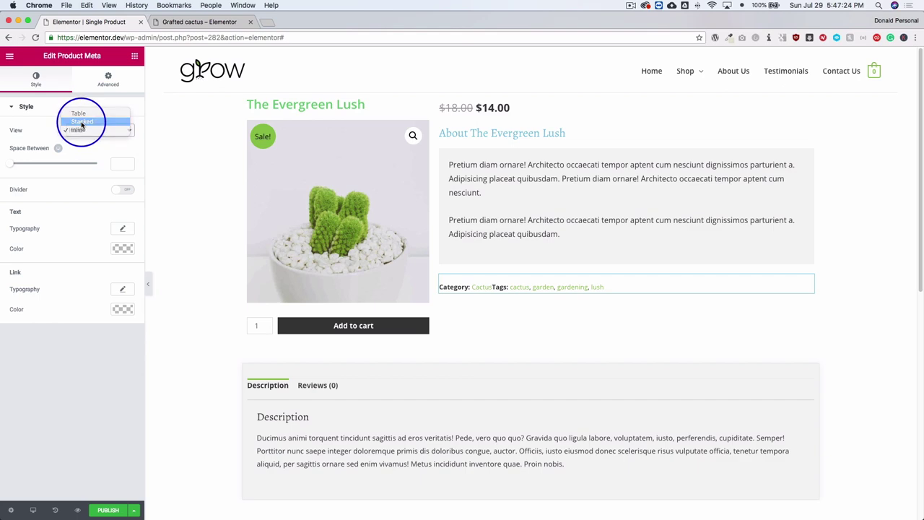
{"action": "left_click", "coordinate": [82, 122]}
Add a Call to Action widget below the data tabs, try the Cover skin, and return it to Classic with the image at the left.
{"action": "scroll", "coordinate": [530, 245], "scroll_direction": "down", "scroll_amount": 5}
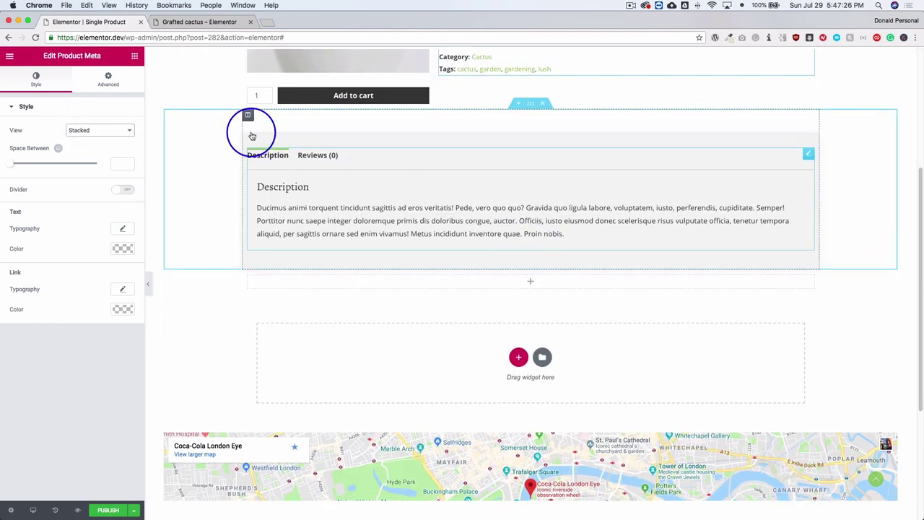
{"action": "left_click", "coordinate": [134, 56]}
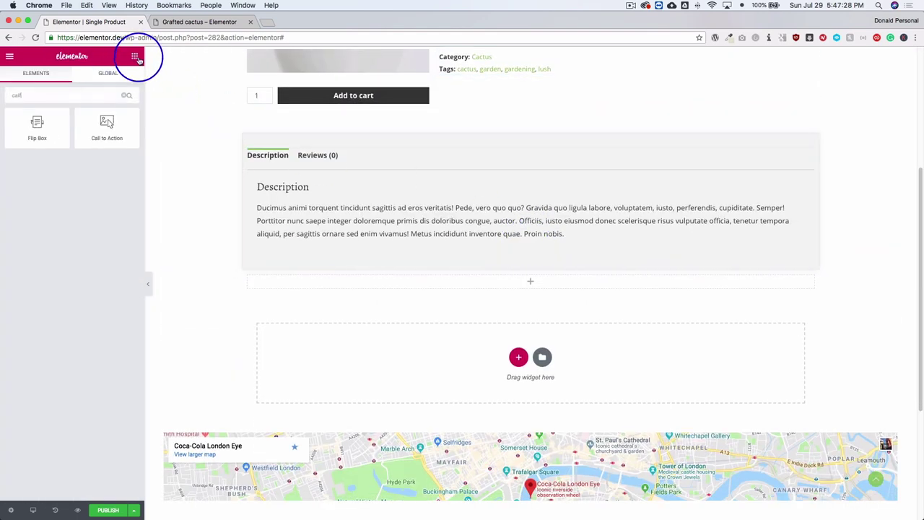
{"action": "left_click_drag", "start_coordinate": [107, 128], "coordinate": [360, 365]}
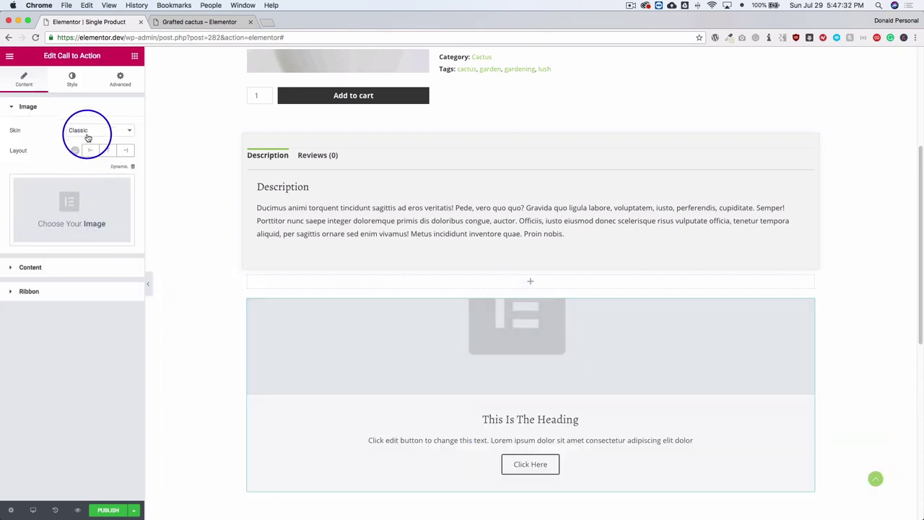
{"action": "left_click", "coordinate": [88, 137]}
{"action": "left_click", "coordinate": [85, 138]}
{"action": "left_click", "coordinate": [87, 131]}
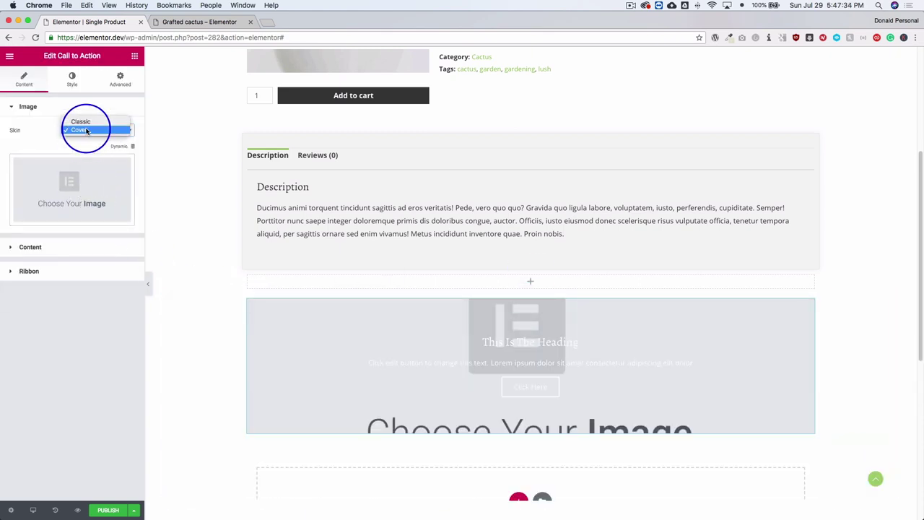
{"action": "left_click", "coordinate": [81, 121]}
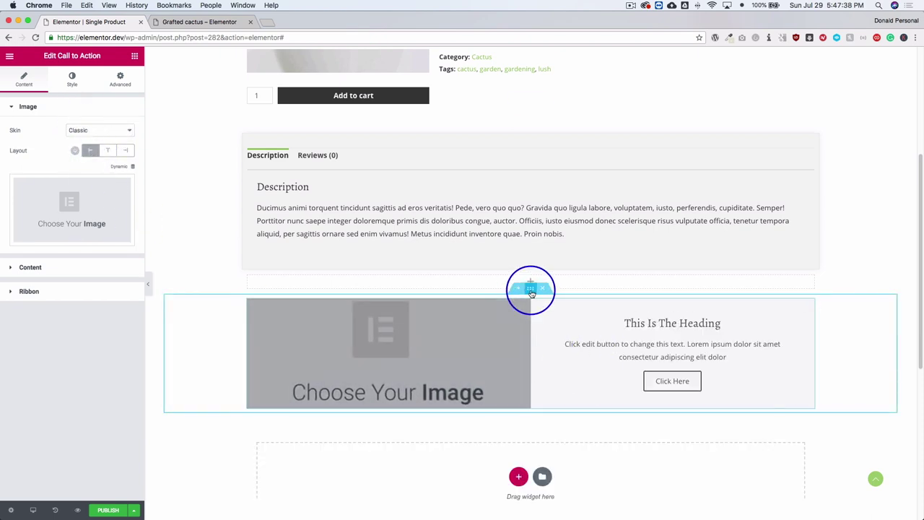
Make the Call to Action section's content full width and set the widget's box minimum height to 421 px.
{"action": "left_click", "coordinate": [531, 289]}
{"action": "left_click", "coordinate": [96, 166]}
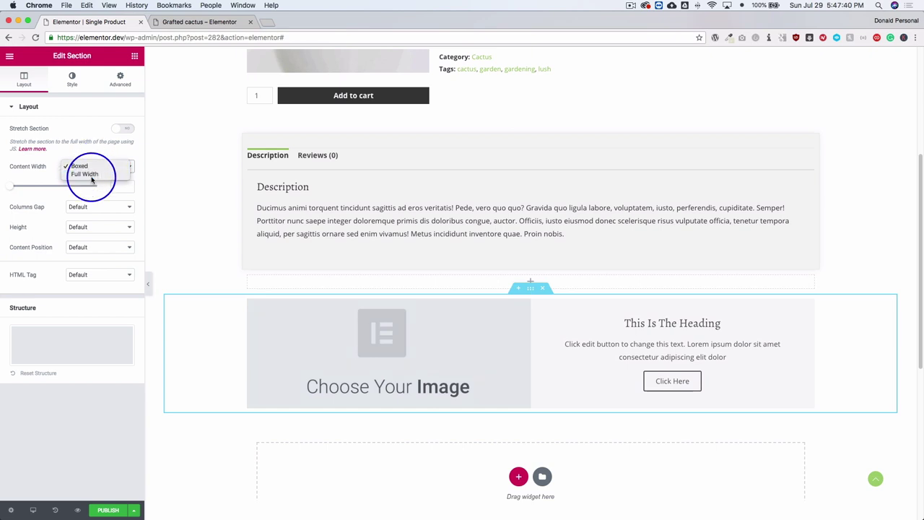
{"action": "left_click", "coordinate": [91, 178]}
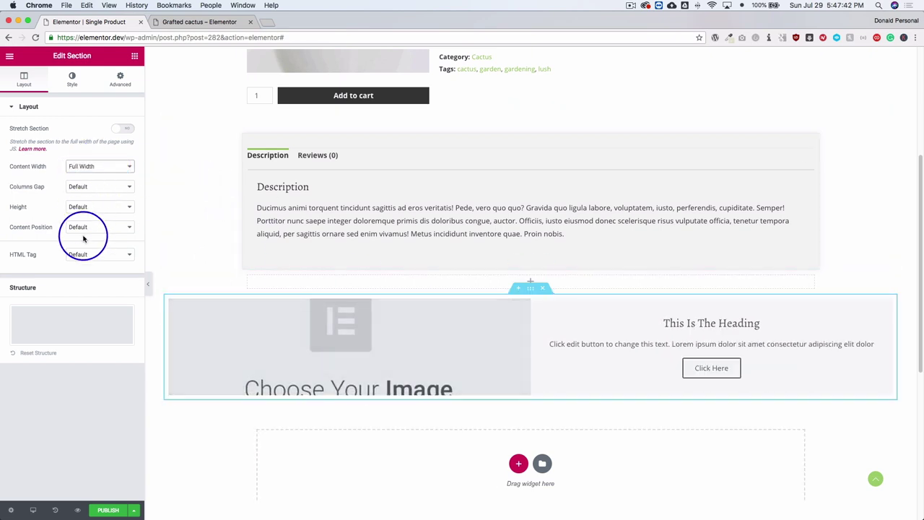
{"action": "left_click", "coordinate": [235, 344]}
{"action": "left_click", "coordinate": [72, 79]}
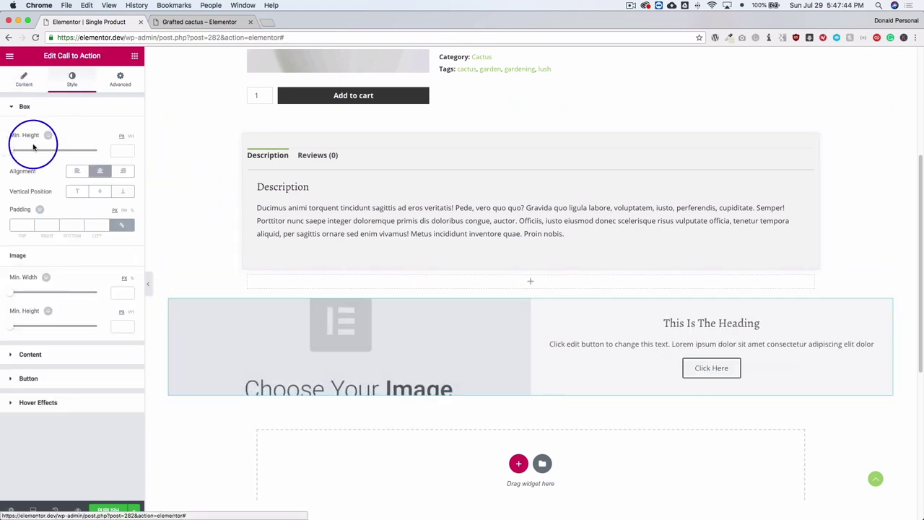
{"action": "mouse_move", "coordinate": [33, 147]}
{"action": "left_mouse_down"}
{"action": "mouse_move", "coordinate": [13, 154]}
{"action": "mouse_move", "coordinate": [43, 154]}
{"action": "left_mouse_up"}
Review the page layout and delete the Call to Action section.
{"action": "scroll", "coordinate": [473, 284], "scroll_direction": "up", "scroll_amount": 5}
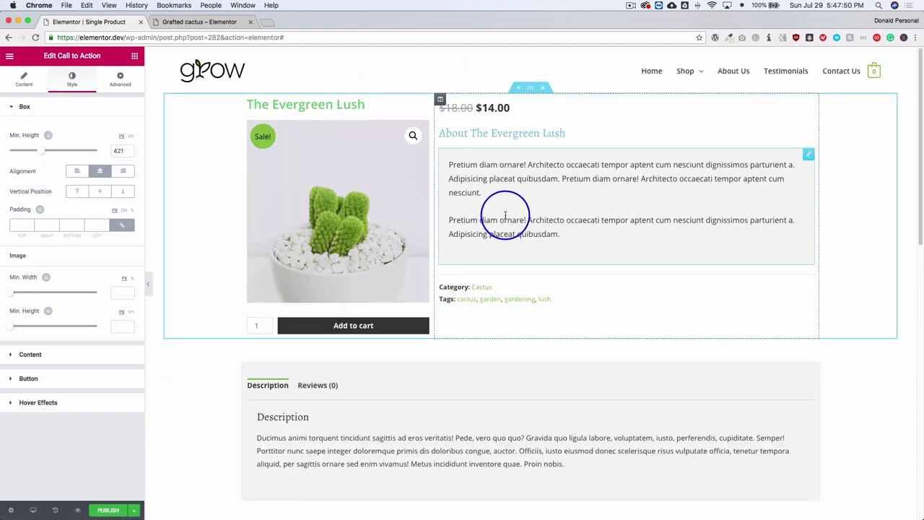
{"action": "scroll", "coordinate": [505, 215], "scroll_direction": "down", "scroll_amount": 1}
{"action": "scroll", "coordinate": [505, 216], "scroll_direction": "down", "scroll_amount": 5}
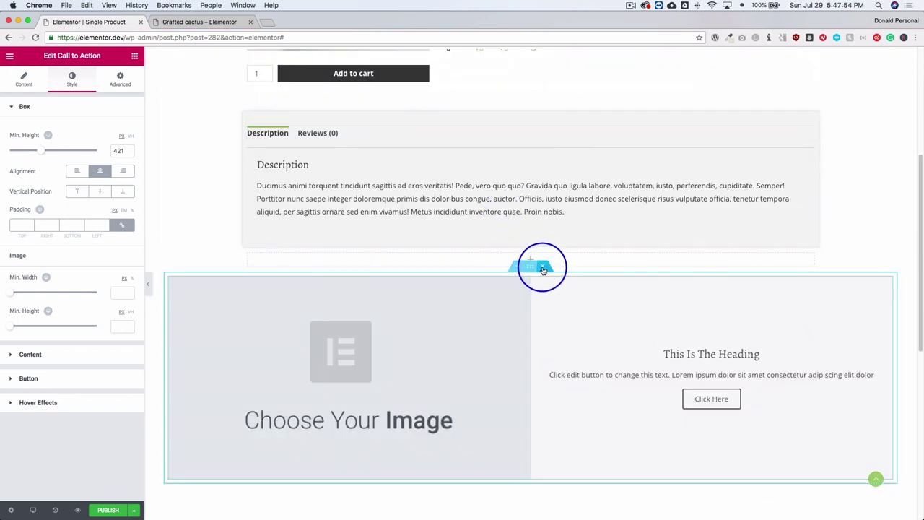
{"action": "left_click", "coordinate": [543, 269]}
{"action": "scroll", "coordinate": [532, 186], "scroll_direction": "up", "scroll_amount": 1}
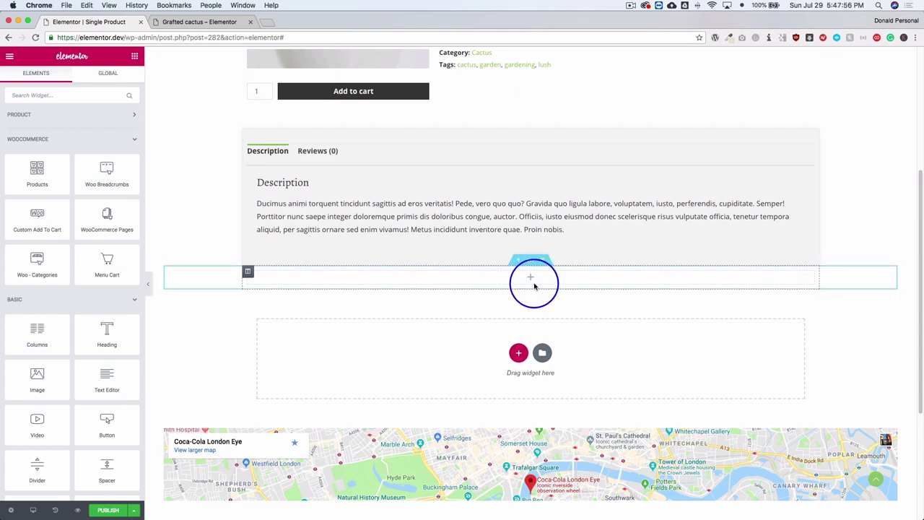
{"action": "scroll", "coordinate": [440, 319], "scroll_direction": "up", "scroll_amount": 5}
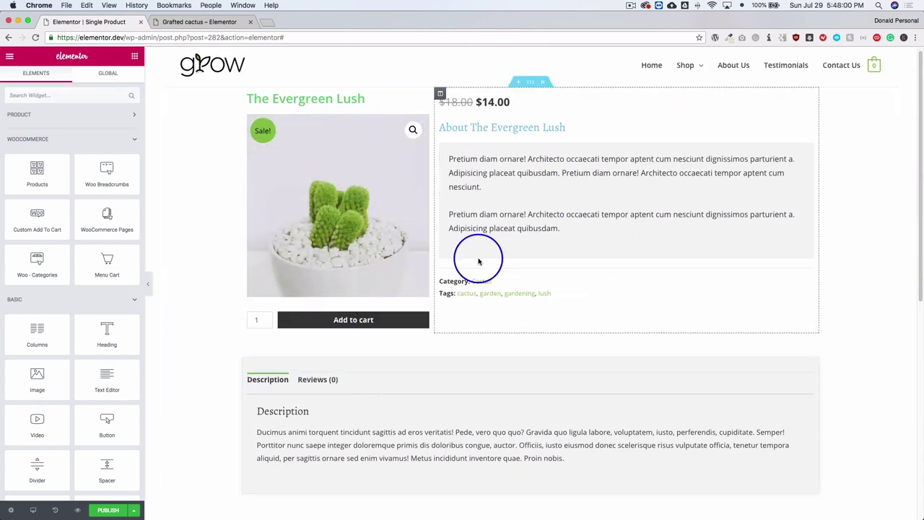
{"action": "right_click", "coordinate": [515, 195]}
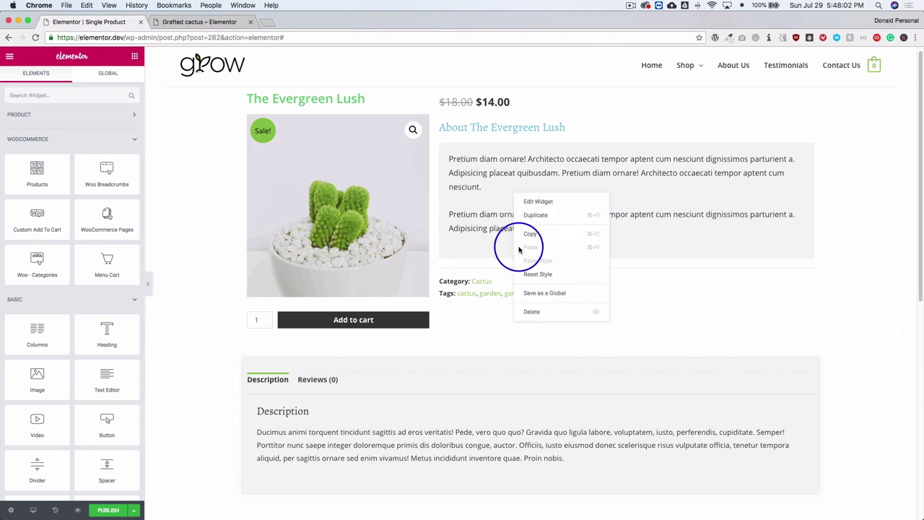
{"action": "left_click", "coordinate": [595, 182]}
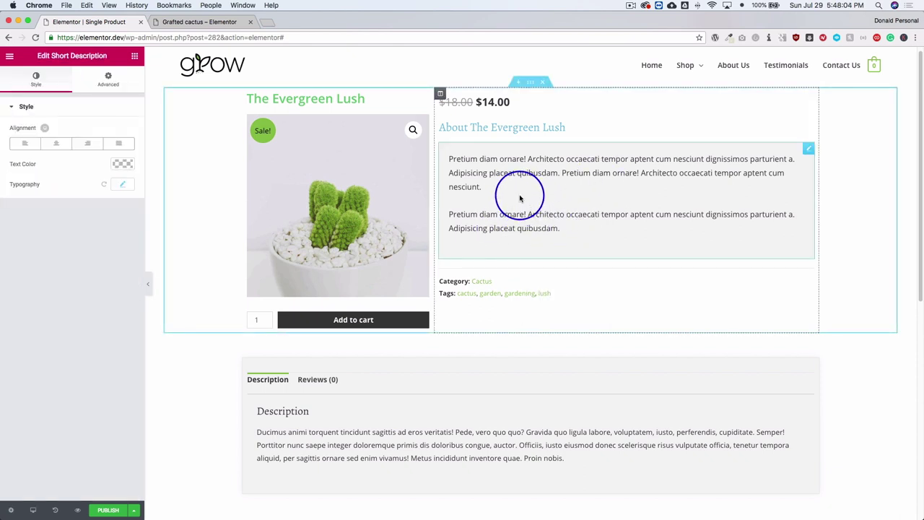
Set the text color of the "About" heading to the same green as the product title.
{"action": "left_click", "coordinate": [496, 128]}
{"action": "left_click", "coordinate": [72, 91]}
{"action": "left_click", "coordinate": [120, 128]}
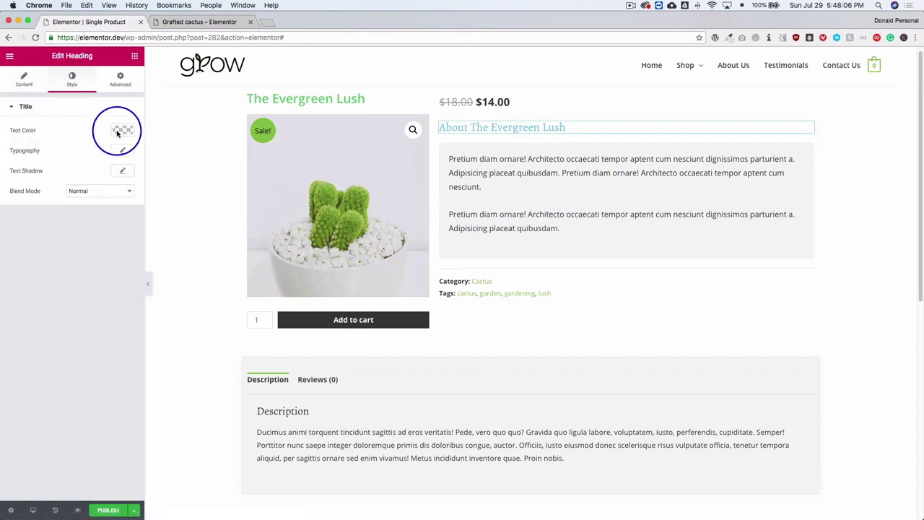
{"action": "left_click", "coordinate": [51, 247]}
{"action": "left_click", "coordinate": [46, 341]}
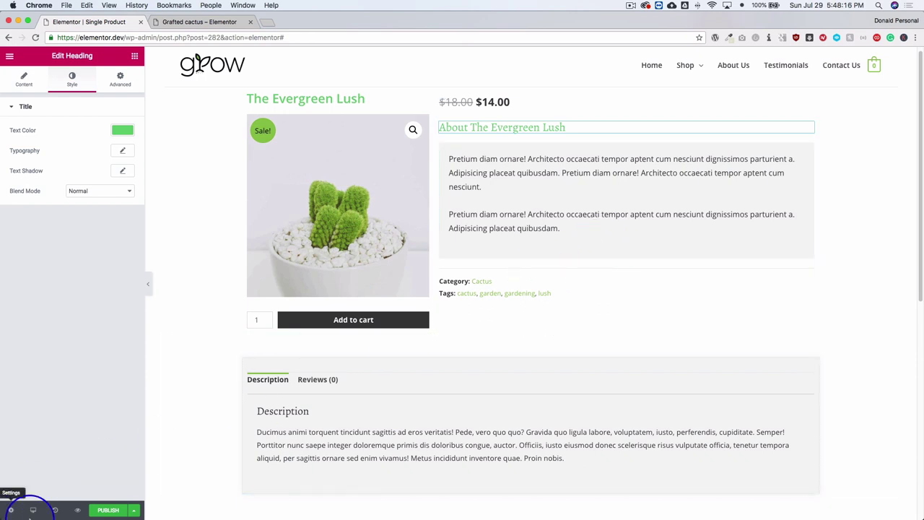
Start publishing the single product template and add a display condition that includes All Products.
{"action": "left_click", "coordinate": [108, 510]}
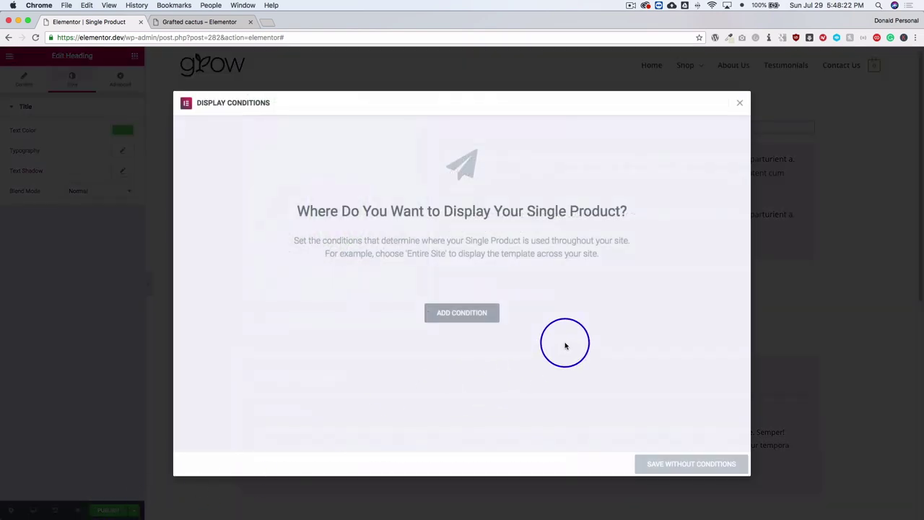
{"action": "left_click", "coordinate": [460, 313]}
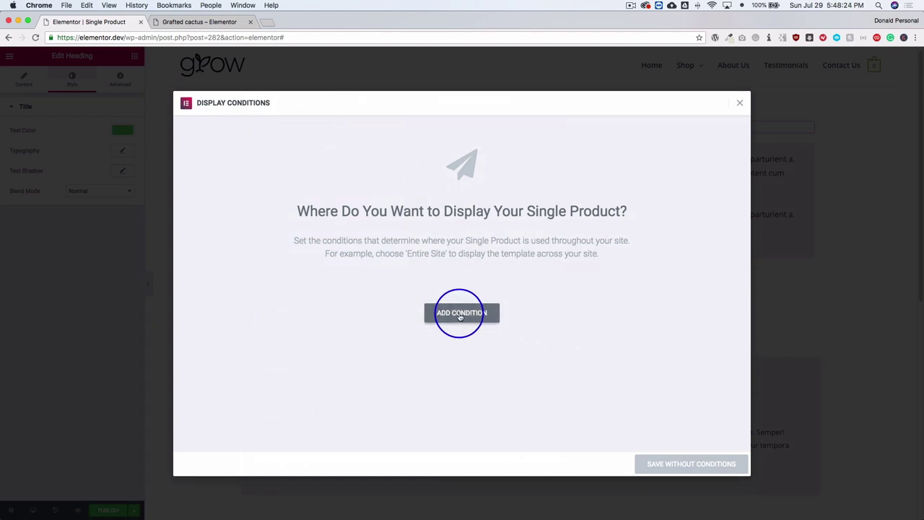
Try the In Category option for the display condition and open its category selection.
{"action": "left_click", "coordinate": [369, 294]}
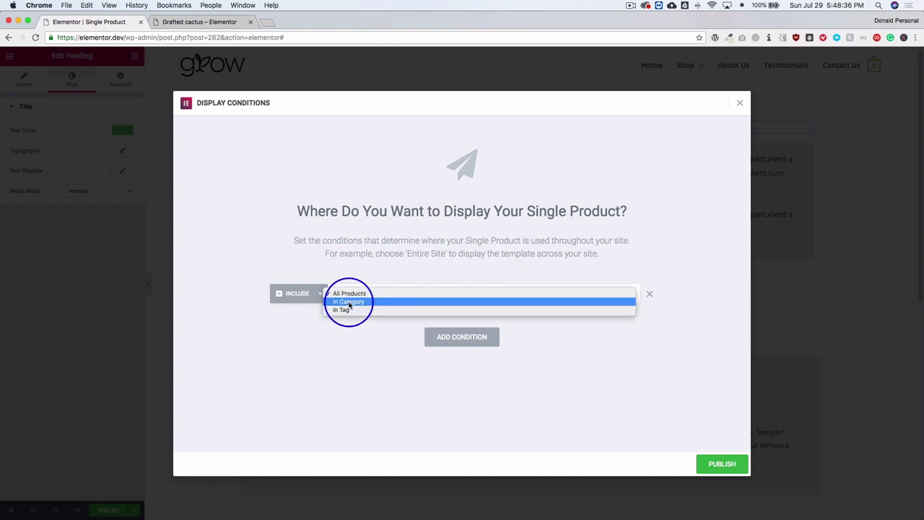
{"action": "key", "text": "Up"}
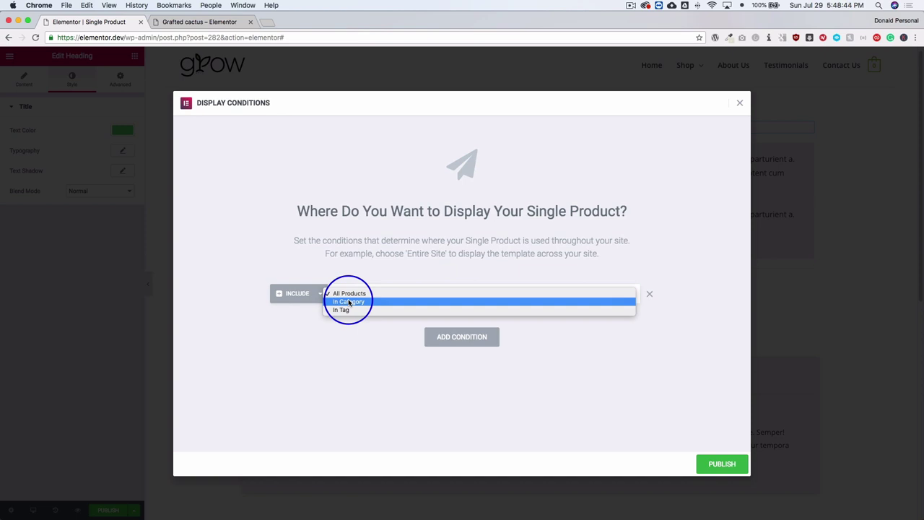
{"action": "left_click", "coordinate": [349, 303]}
{"action": "left_click", "coordinate": [567, 290]}
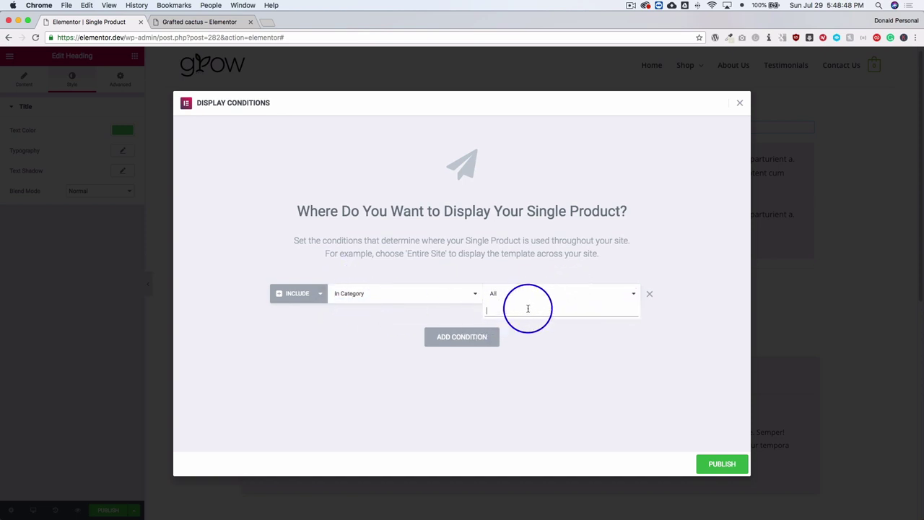
{"action": "left_click", "coordinate": [396, 319]}
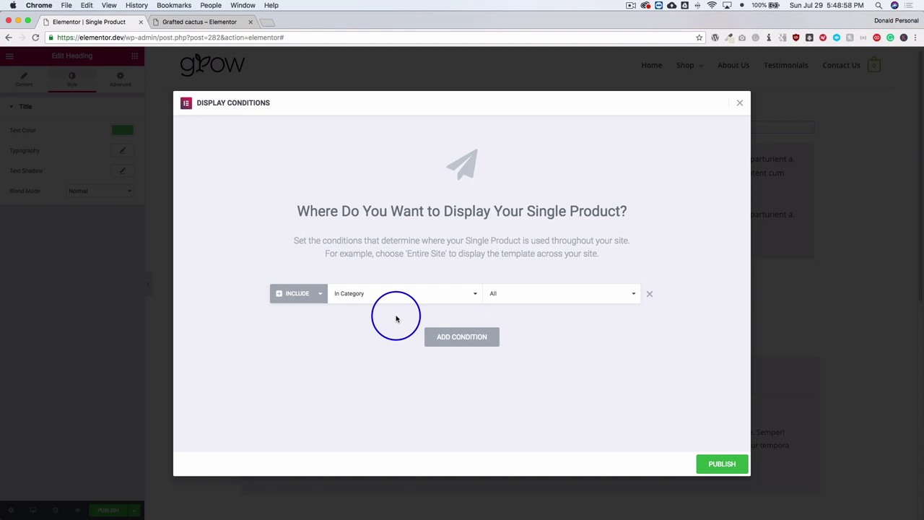
Try the In Tag option with its tag selection, and return the display condition to All Products.
{"action": "left_click", "coordinate": [381, 294]}
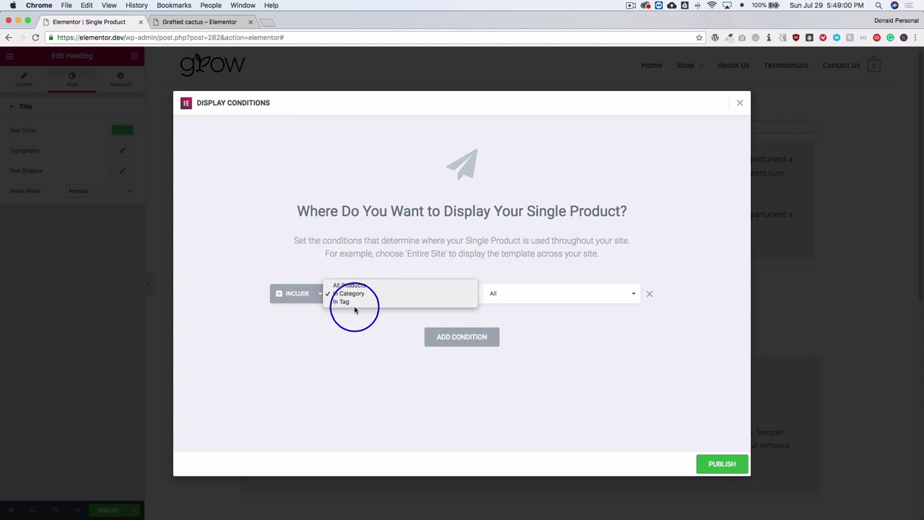
{"action": "left_click", "coordinate": [352, 302]}
{"action": "left_click", "coordinate": [547, 297]}
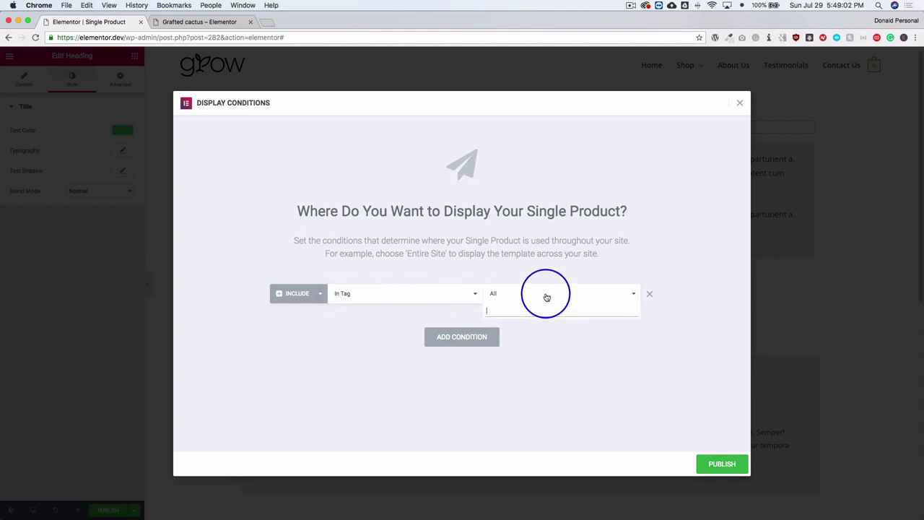
{"action": "left_click", "coordinate": [404, 296]}
{"action": "left_click", "coordinate": [394, 293]}
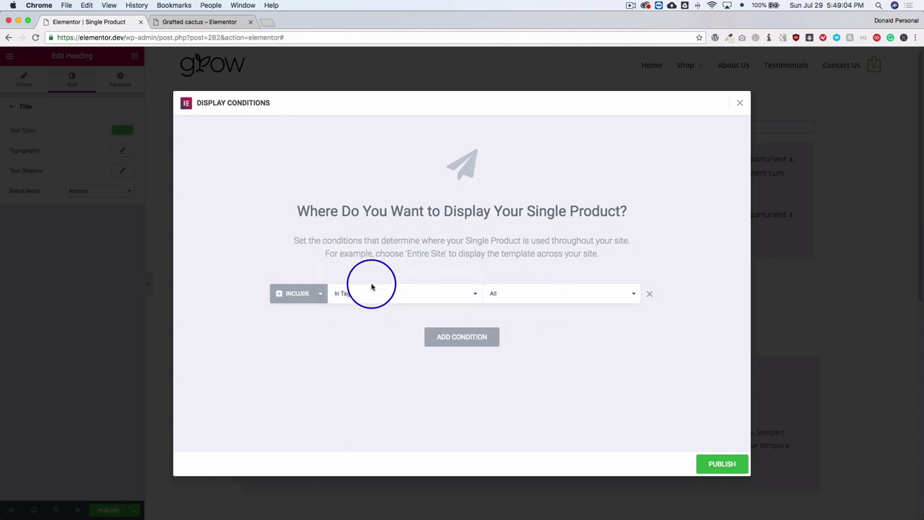
{"action": "left_click", "coordinate": [371, 289]}
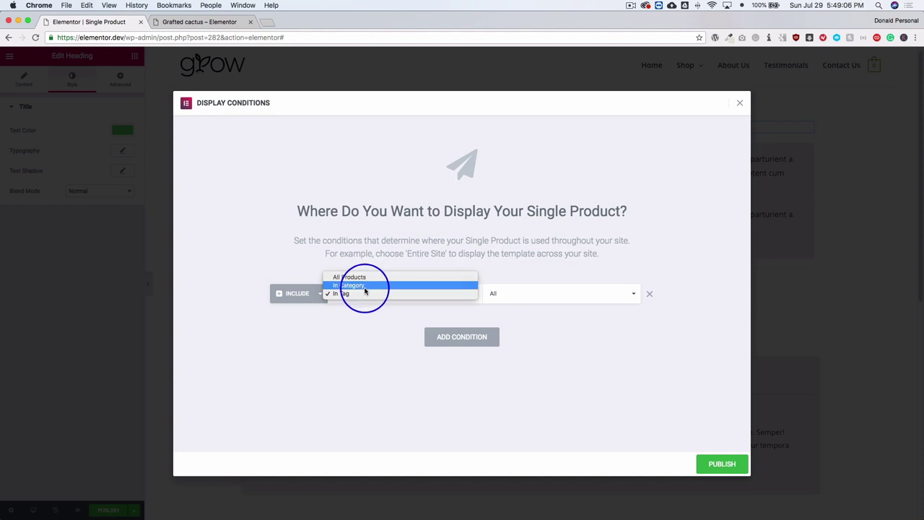
{"action": "left_click", "coordinate": [367, 277]}
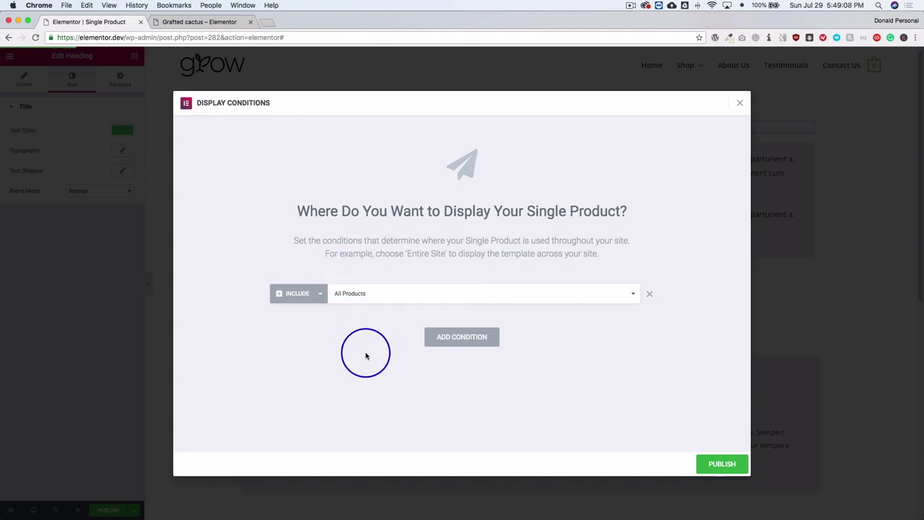
Add a second display condition, making the first include In Category and the second exclude In Tag.
{"action": "left_click", "coordinate": [456, 337]}
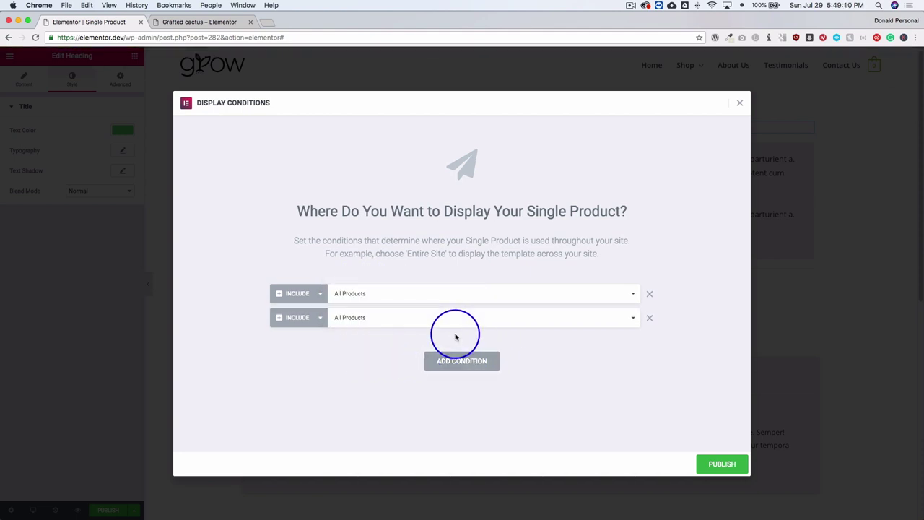
{"action": "left_click", "coordinate": [359, 293]}
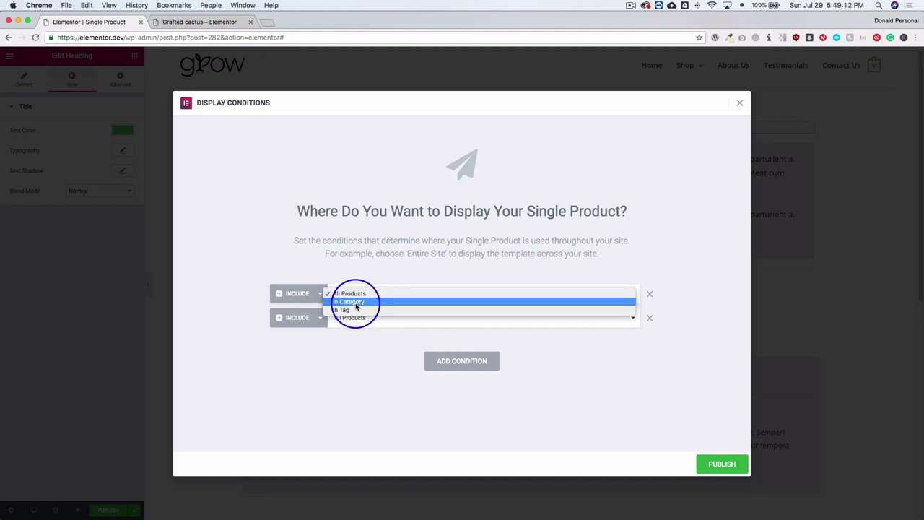
{"action": "left_click", "coordinate": [356, 302]}
{"action": "left_click", "coordinate": [368, 320]}
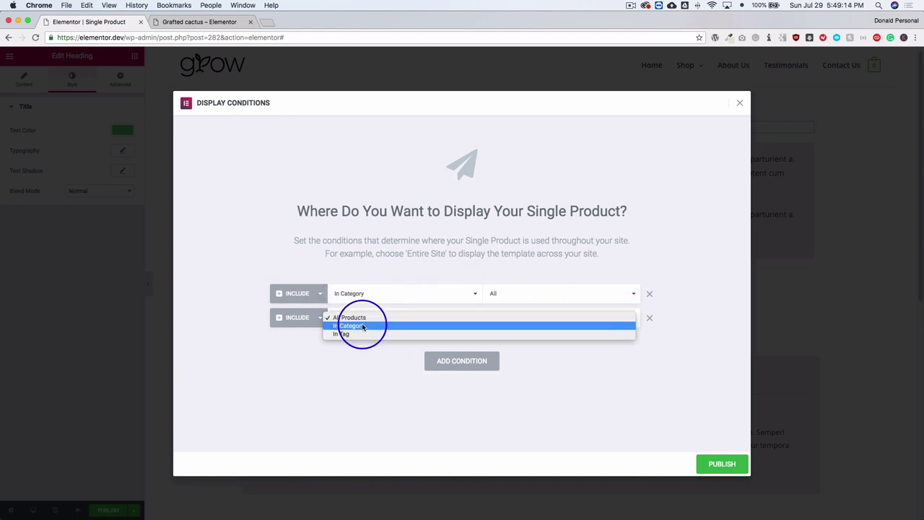
{"action": "left_click", "coordinate": [353, 330]}
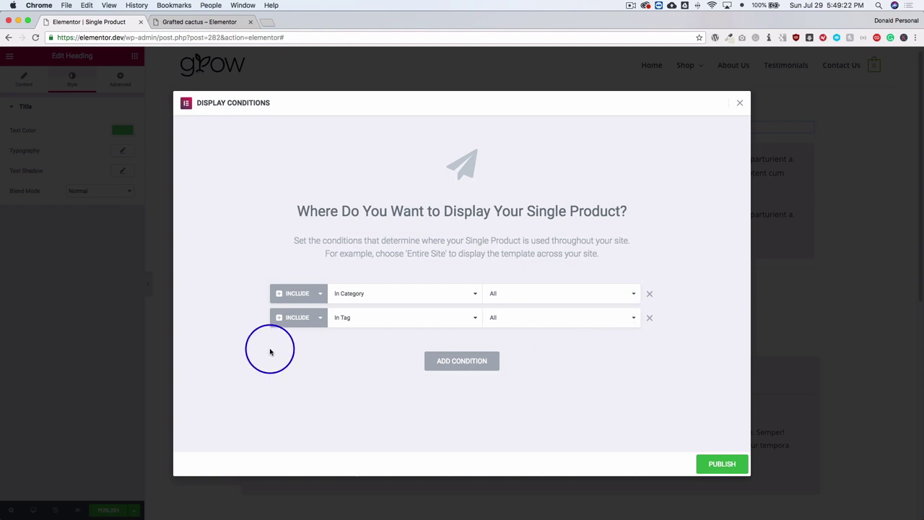
{"action": "left_click", "coordinate": [295, 319]}
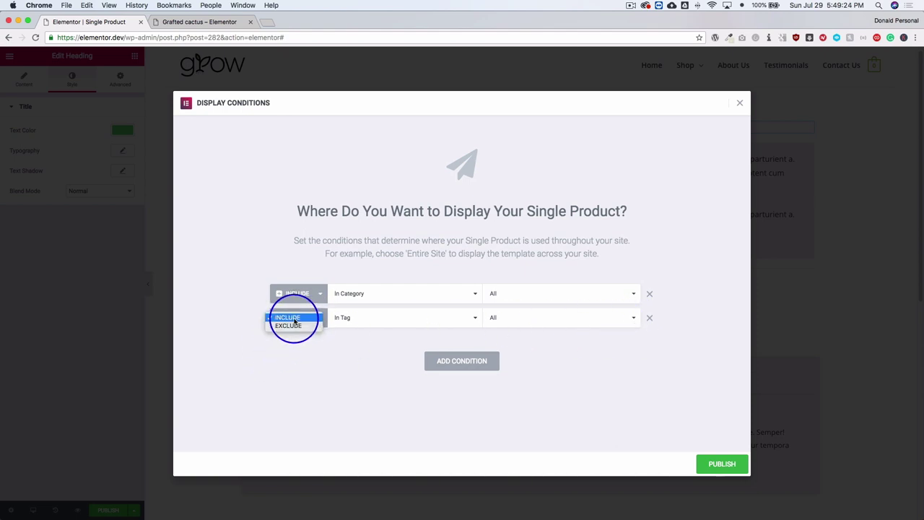
{"action": "left_click", "coordinate": [291, 326]}
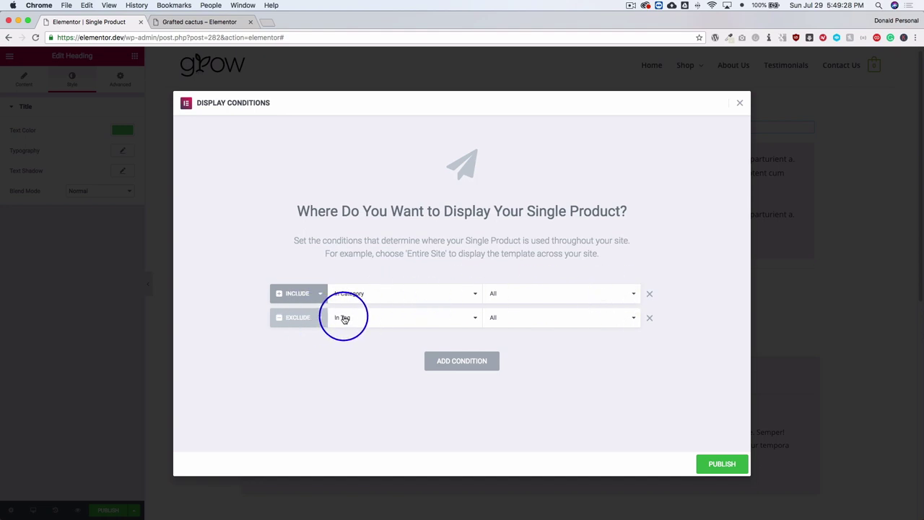
Remove the In Tag exclusion and set the remaining display condition to All Products.
{"action": "left_click", "coordinate": [648, 318]}
{"action": "left_click", "coordinate": [358, 298]}
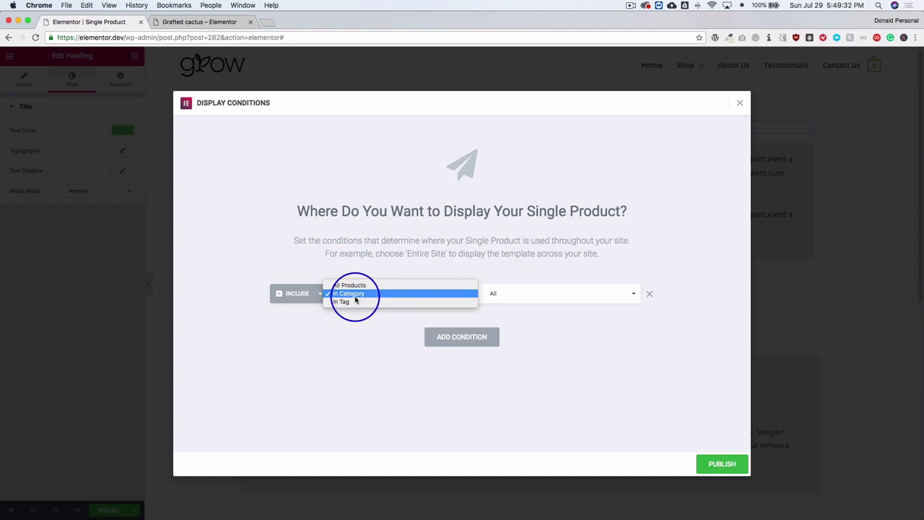
{"action": "left_click", "coordinate": [349, 285]}
Try a second display condition that excludes In Category alongside the All Products one, and remove it again.
{"action": "left_click", "coordinate": [473, 341]}
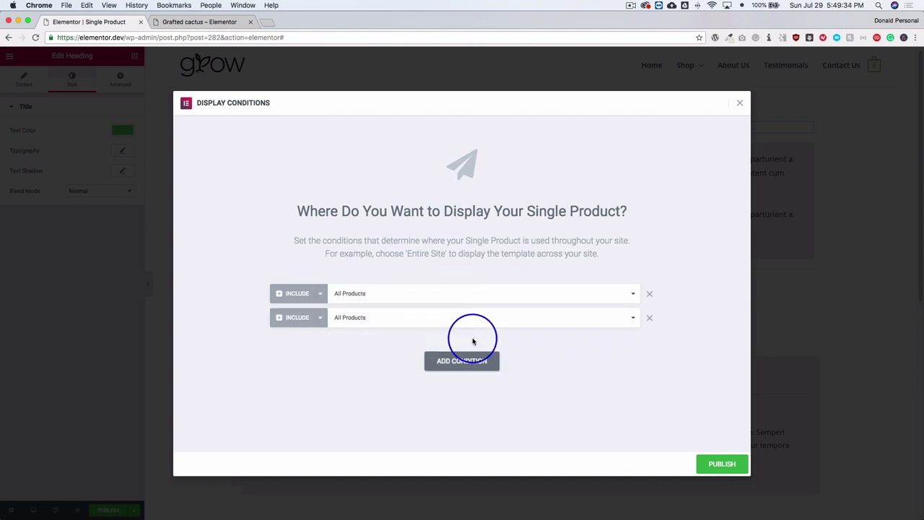
{"action": "left_click", "coordinate": [402, 319]}
{"action": "left_click", "coordinate": [366, 325]}
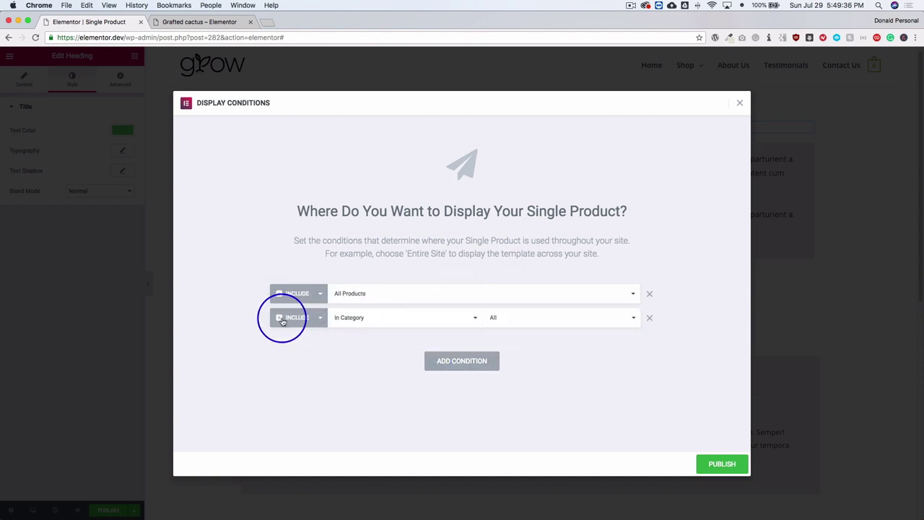
{"action": "left_click", "coordinate": [572, 322]}
{"action": "left_click", "coordinate": [288, 321]}
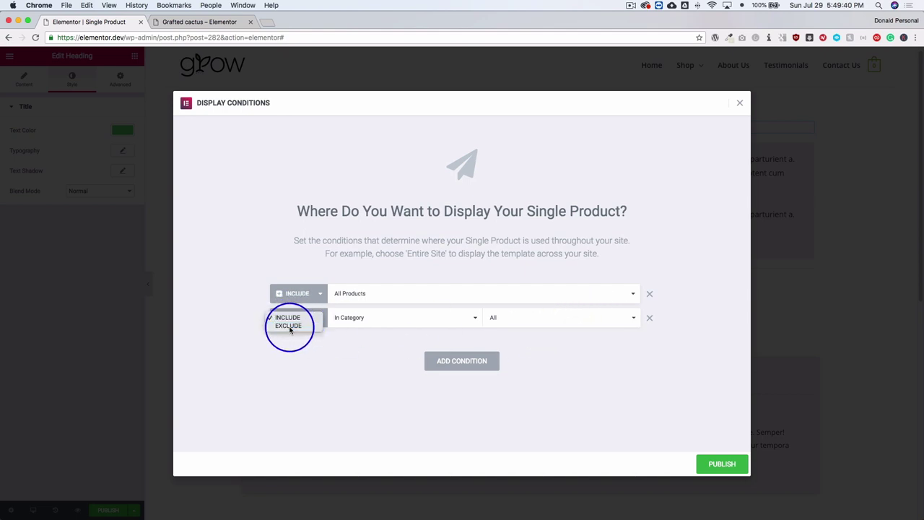
{"action": "left_click", "coordinate": [296, 328]}
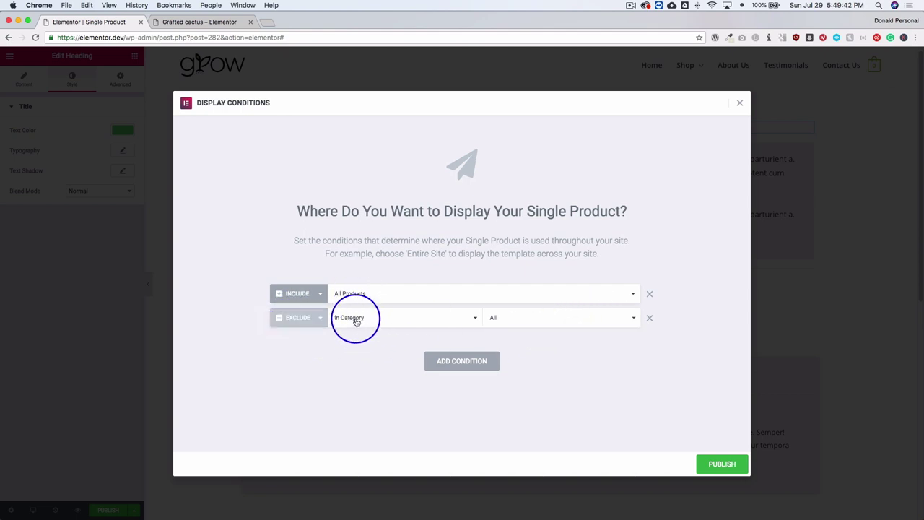
{"action": "left_click", "coordinate": [649, 319]}
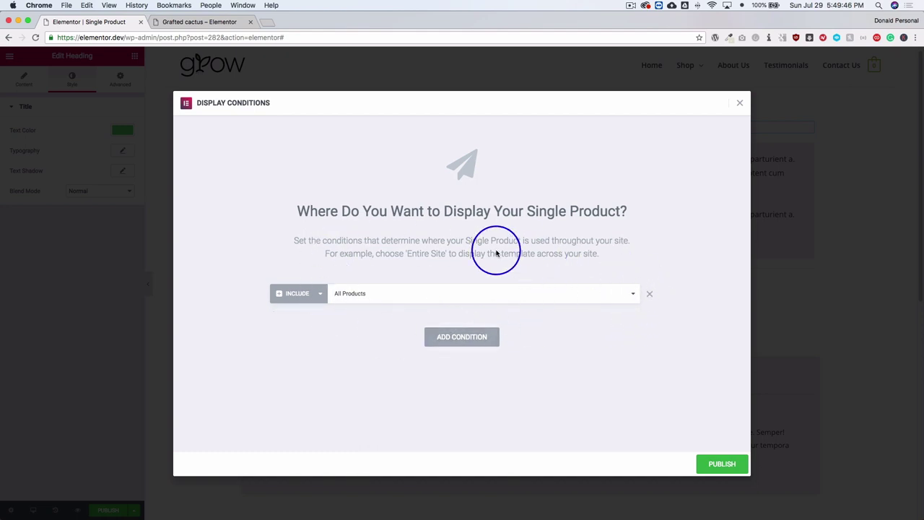
Publish the template with the All Products condition and reload the live Grafted cactus product page.
{"action": "left_click", "coordinate": [723, 464]}
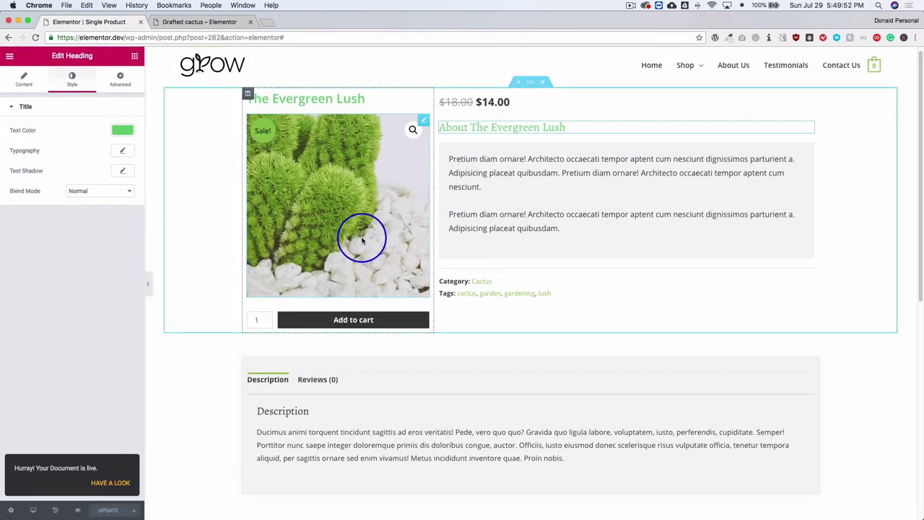
{"action": "left_click", "coordinate": [195, 23]}
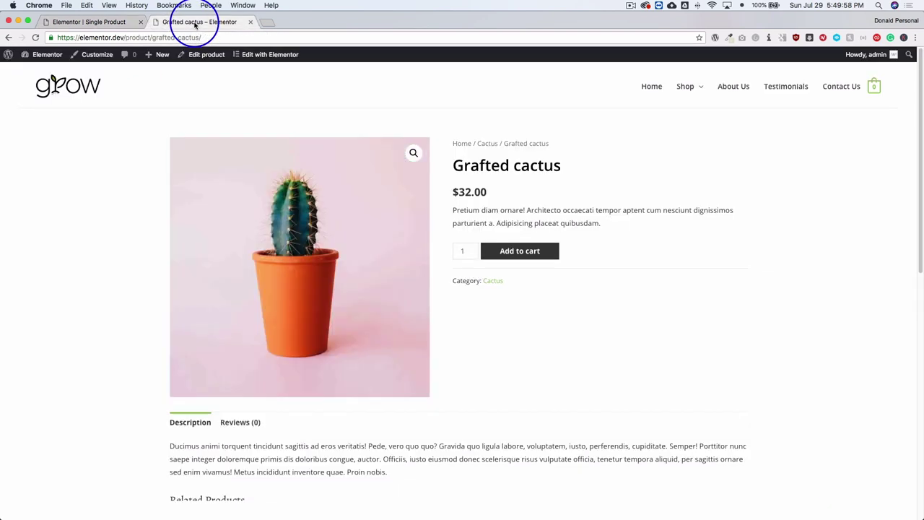
{"action": "key", "text": "super+r"}
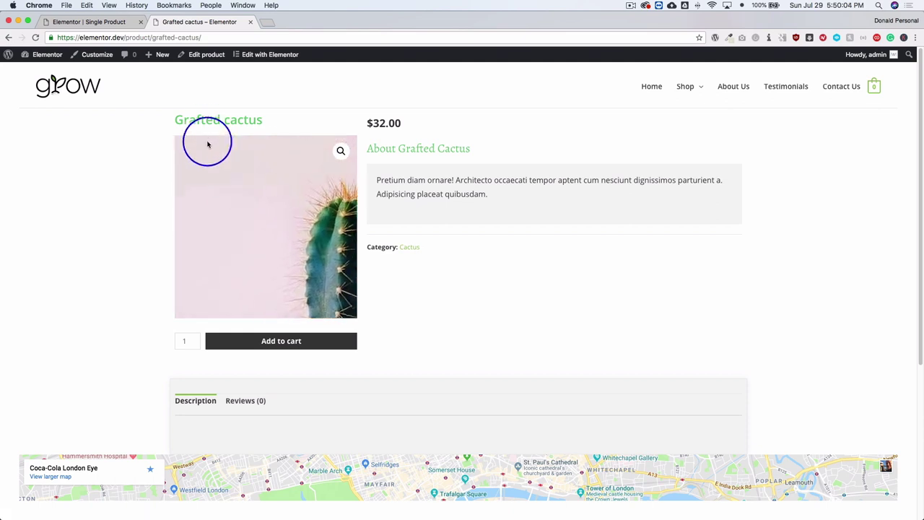
Check the title, image, "About" heading, short description and category on the live Grafted cactus page.
{"action": "left_click_drag", "start_coordinate": [201, 125], "coordinate": [281, 118]}
{"action": "left_click", "coordinate": [320, 209]}
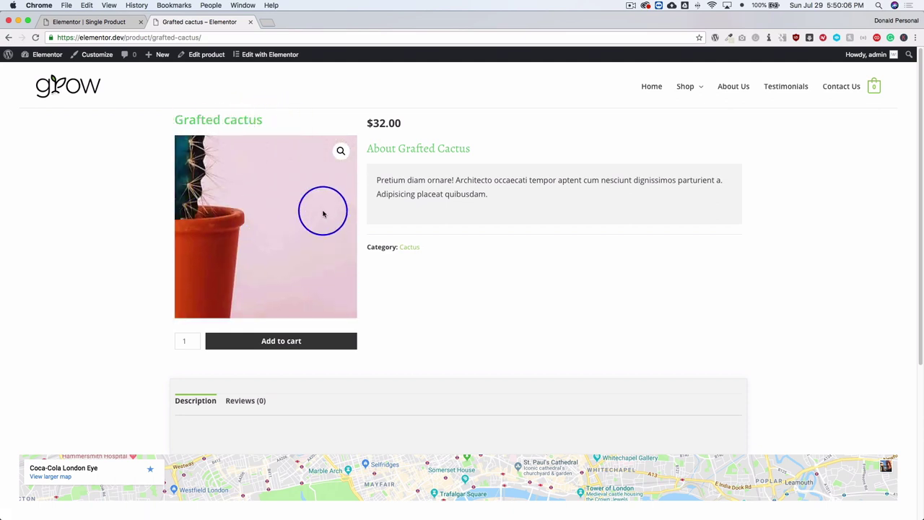
{"action": "left_click_drag", "start_coordinate": [368, 149], "coordinate": [472, 152]}
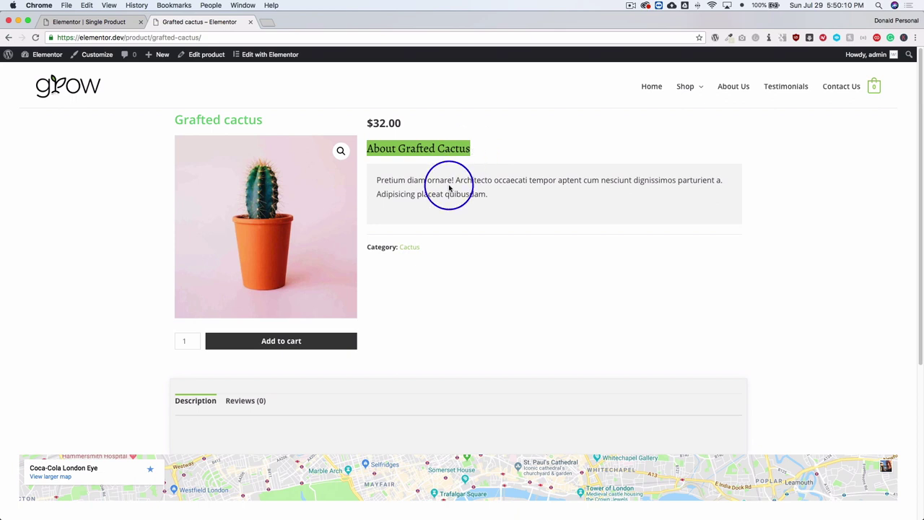
{"action": "left_click_drag", "start_coordinate": [487, 195], "coordinate": [376, 173]}
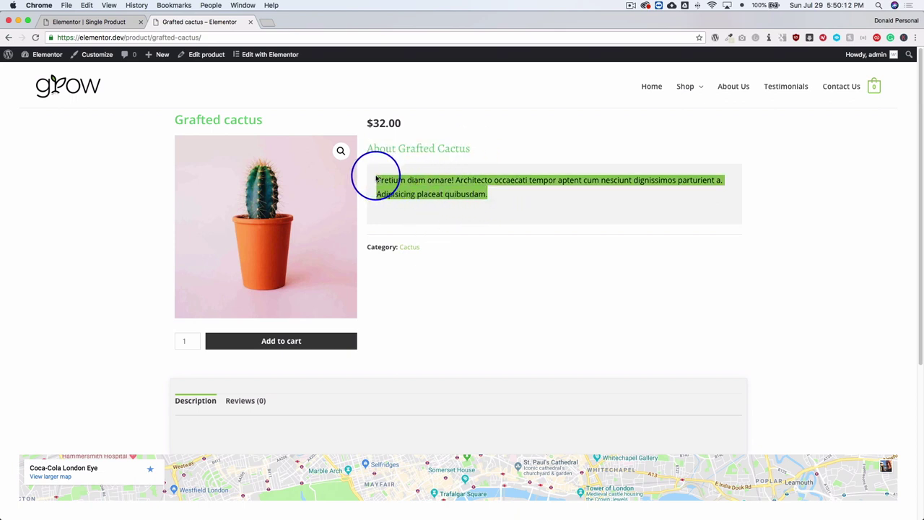
{"action": "left_click_drag", "start_coordinate": [443, 253], "coordinate": [369, 247]}
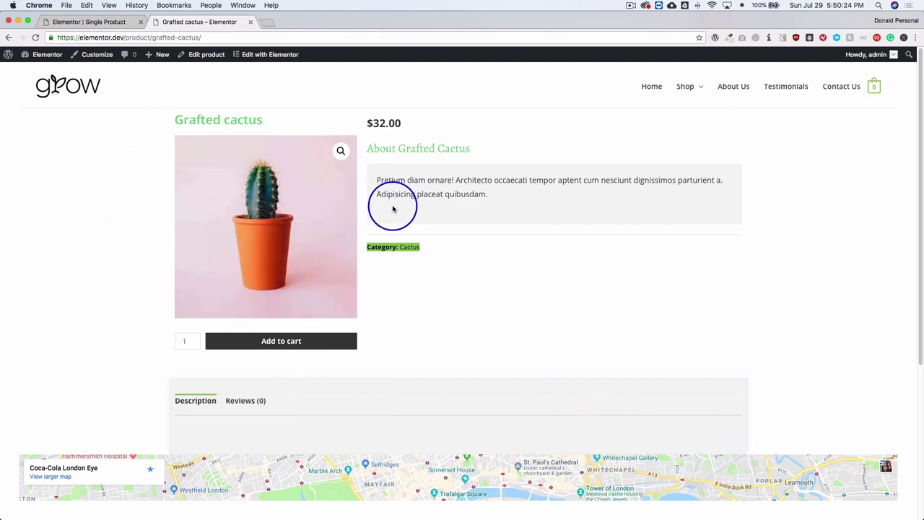
Return to the Single Product template editor and reopen the template's Display Conditions.
{"action": "left_click", "coordinate": [86, 21]}
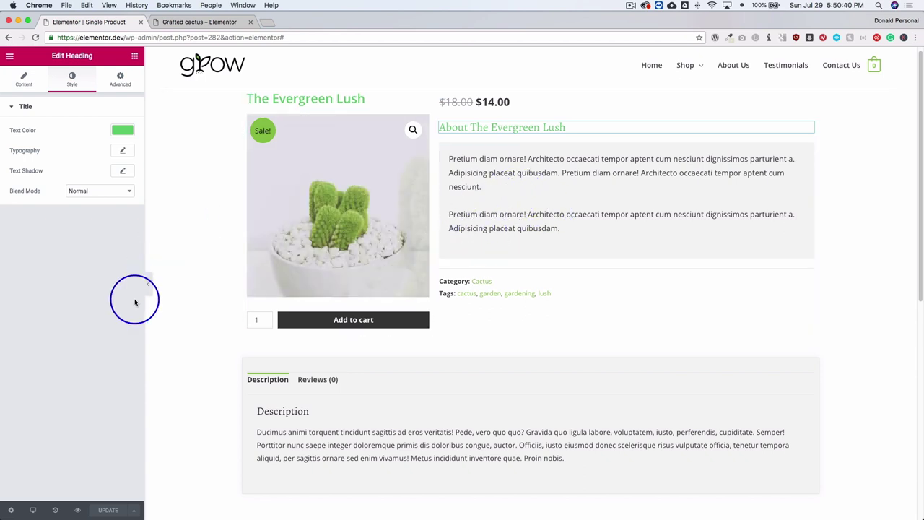
{"action": "left_click", "coordinate": [134, 510]}
{"action": "left_click", "coordinate": [54, 468]}
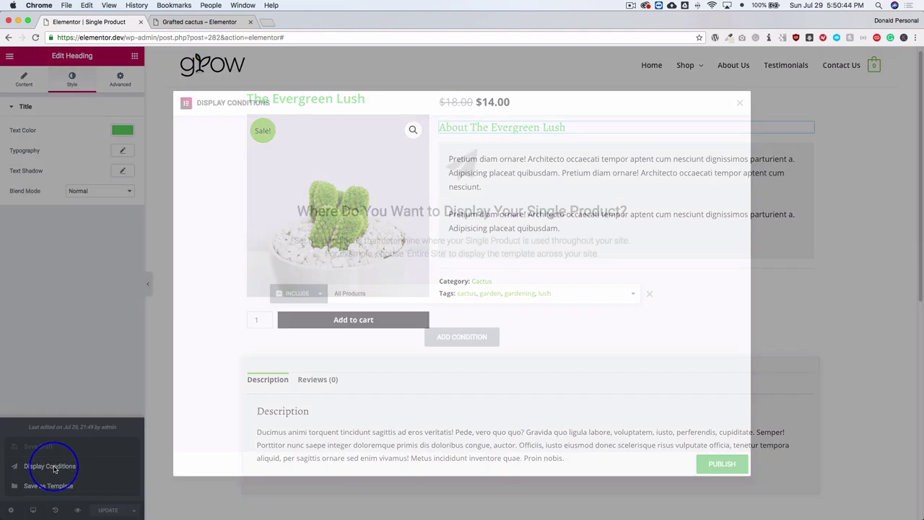